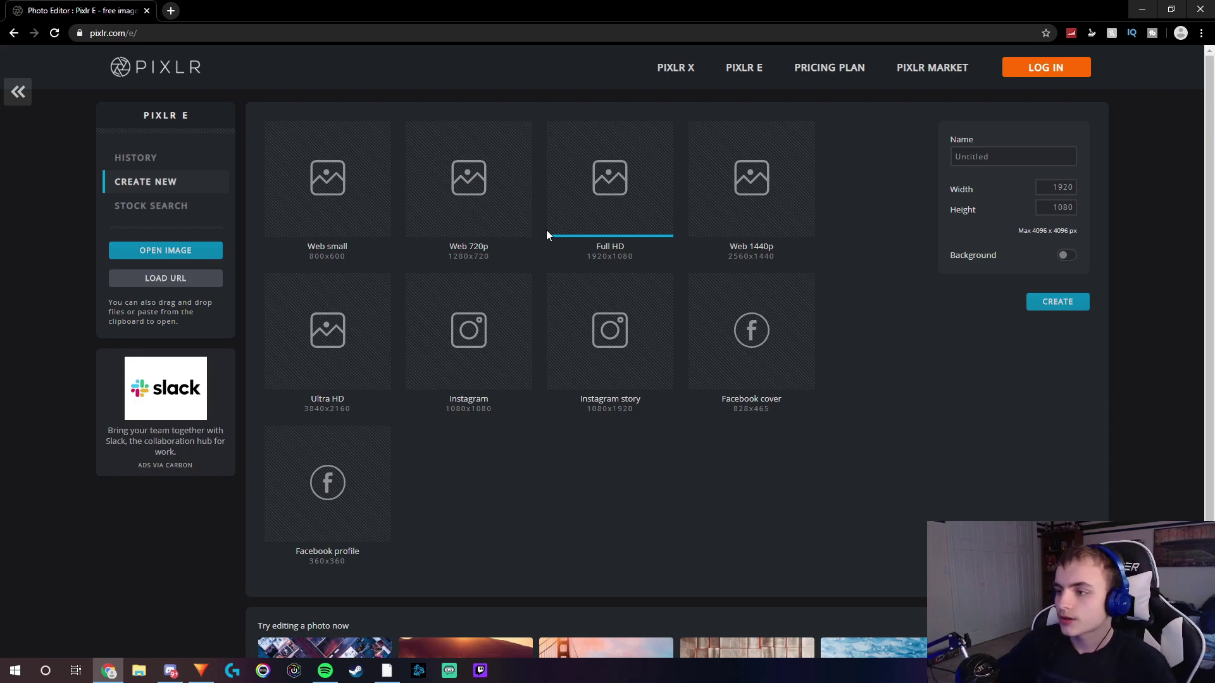
Open Pixlr E at pixlr.com/e with the Full HD 1920×1080 preset and no background.
click(125, 33)
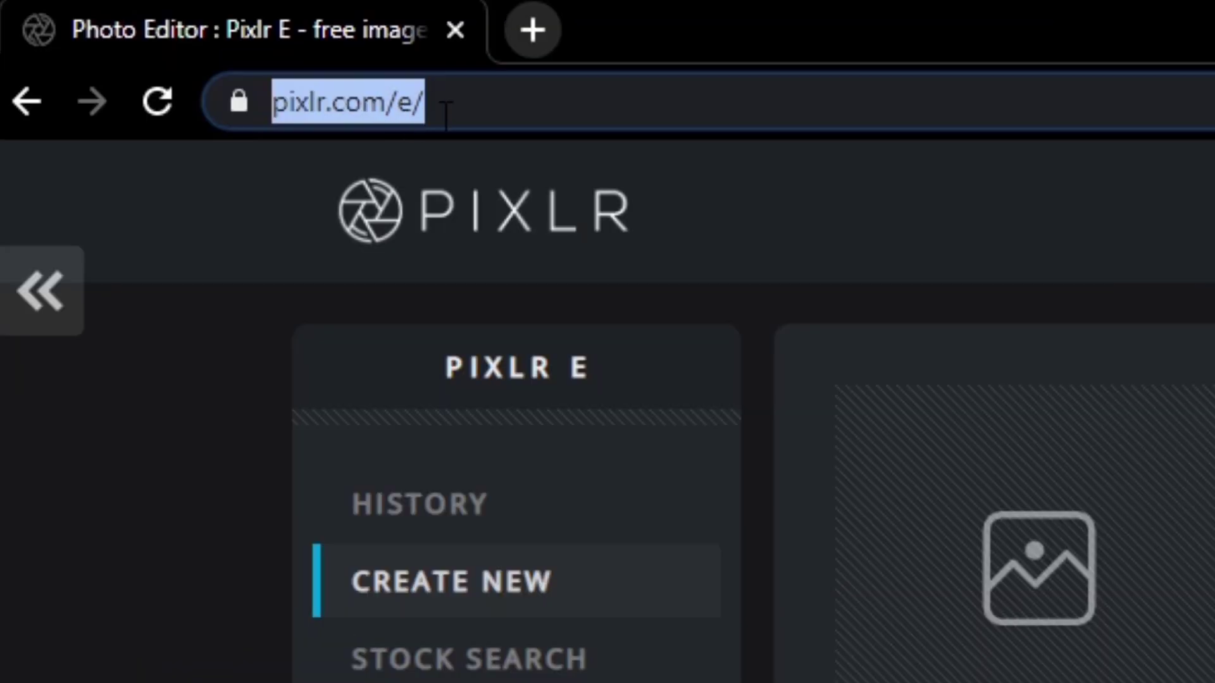
click(73, 151)
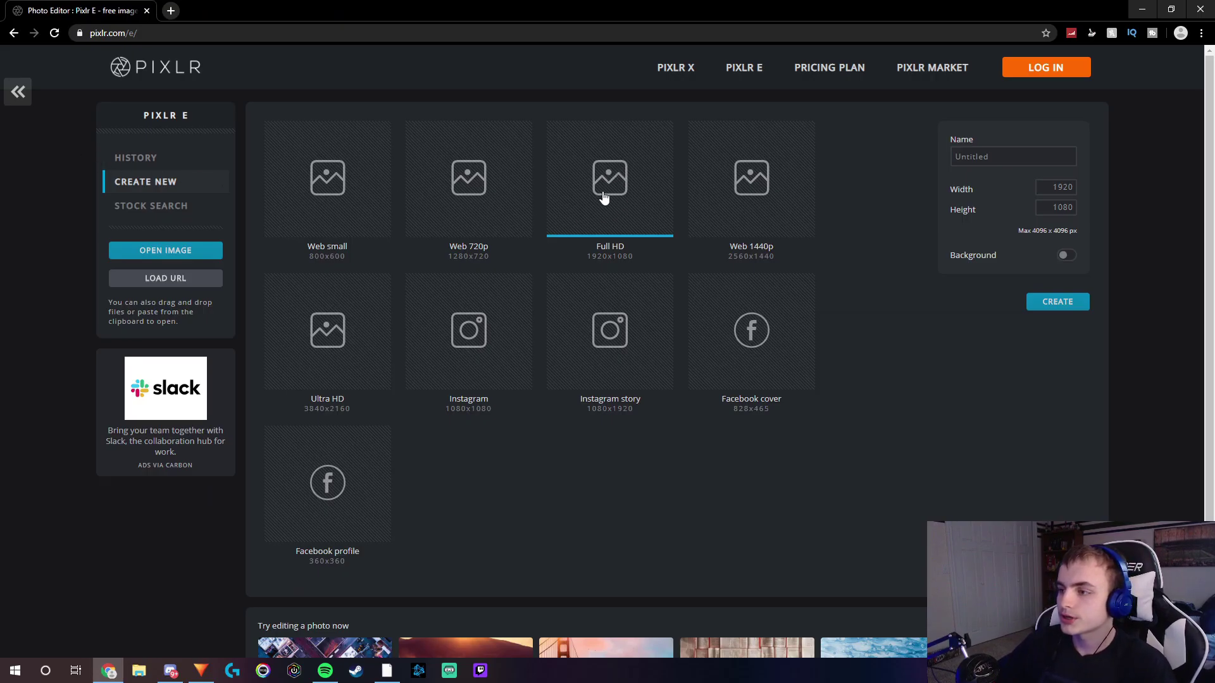
Create the 1920×1080 image and frame it with an unfilled white rectangle, stroke 15.
click(1054, 308)
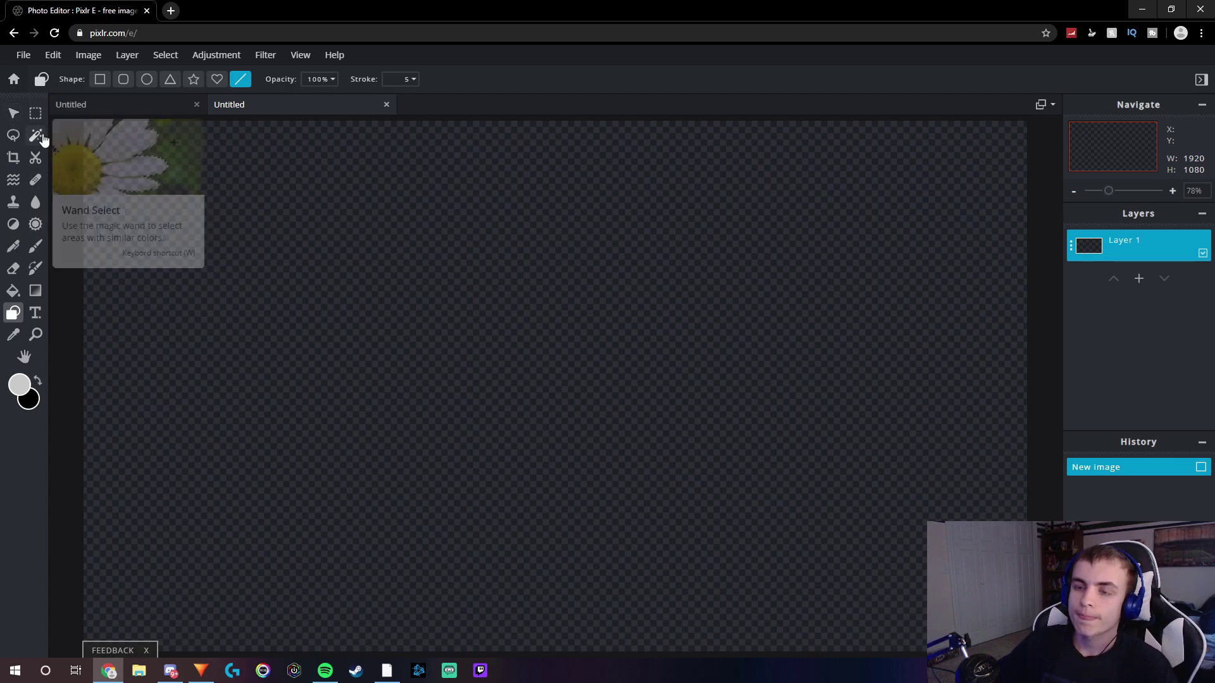
click(99, 79)
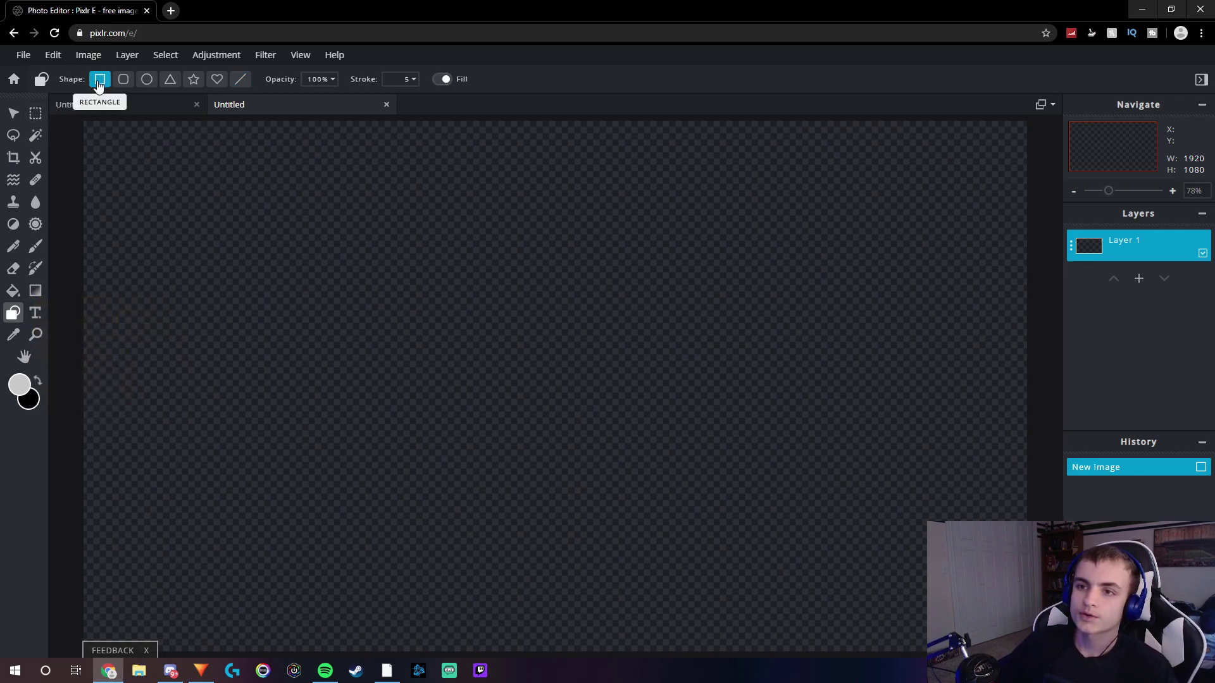
click(439, 80)
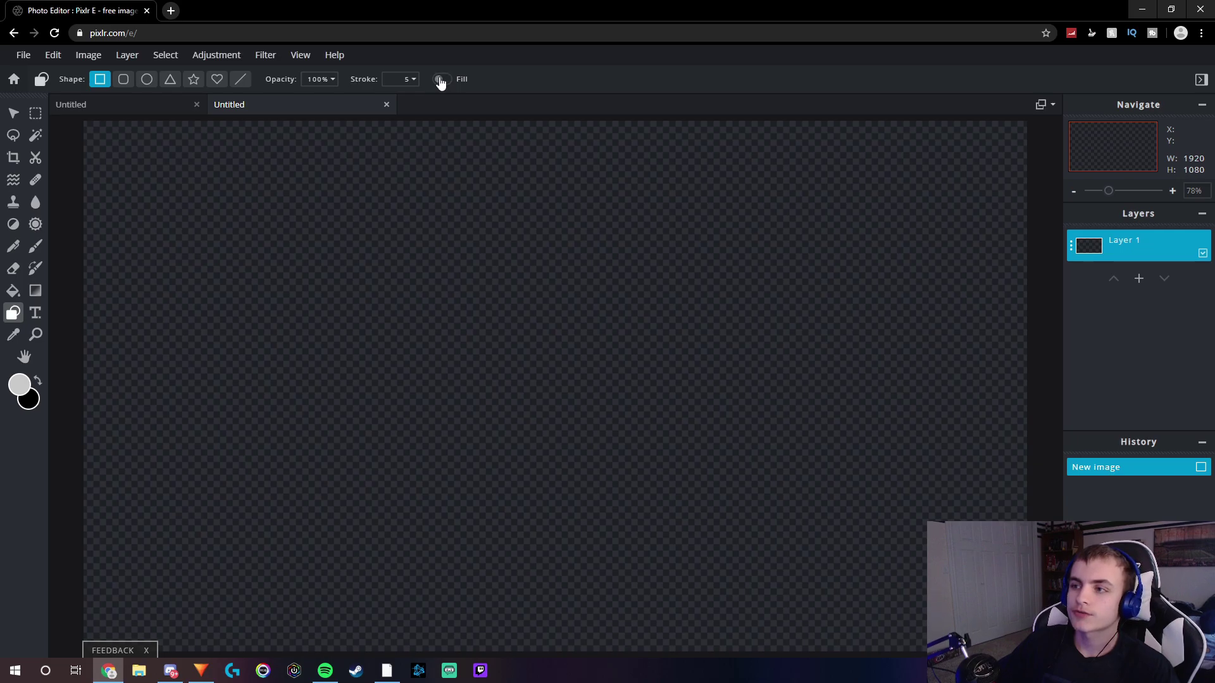
click(408, 79)
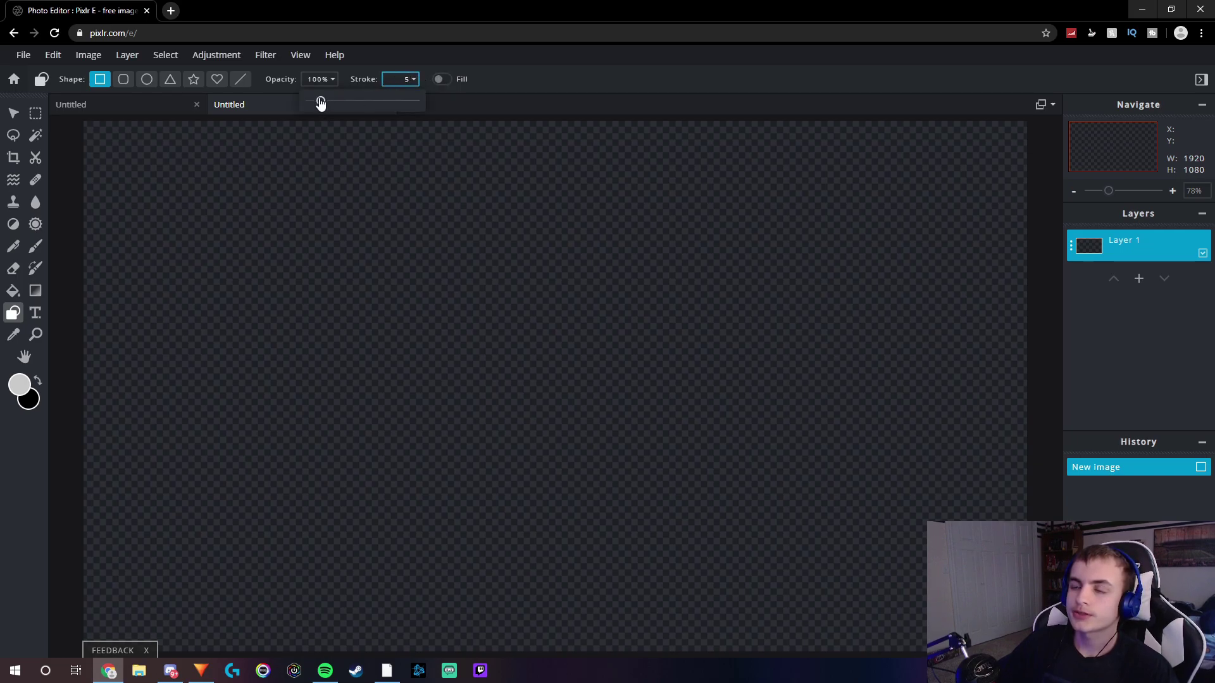
drag(320, 103, 342, 108)
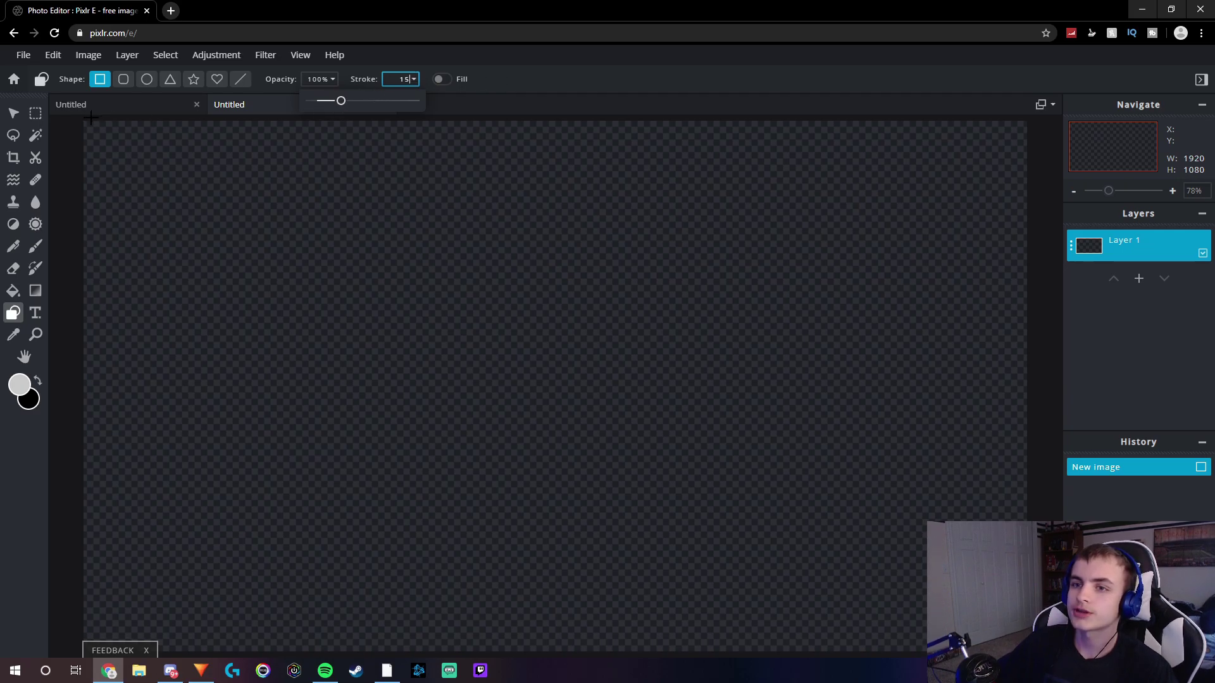
mouse_move(87, 123)
mouse_down()
mouse_move(455, 363)
mouse_move(1008, 624)
mouse_move(1025, 649)
mouse_move(1016, 642)
mouse_up()
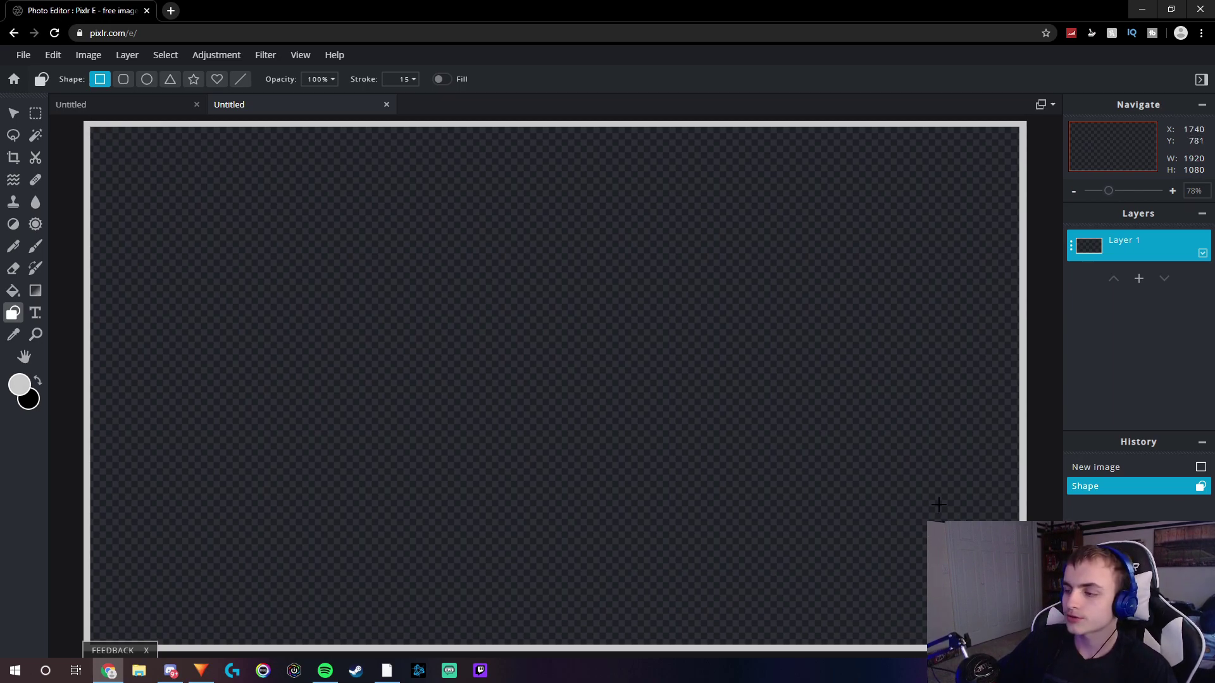
Draw a thick light-grey line bar across the bottom of the canvas.
click(240, 79)
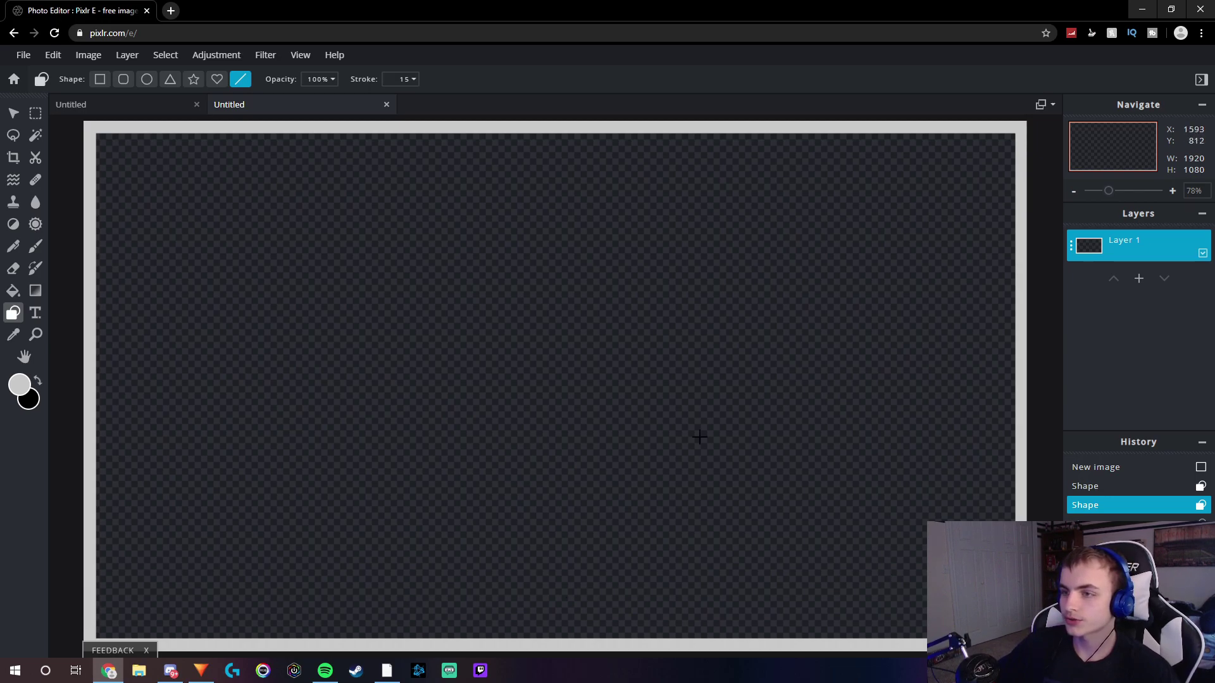
mouse_move(98, 633)
mouse_down()
mouse_move(929, 617)
mouse_move(1006, 633)
mouse_move(95, 635)
mouse_move(98, 606)
mouse_move(1009, 605)
mouse_up()
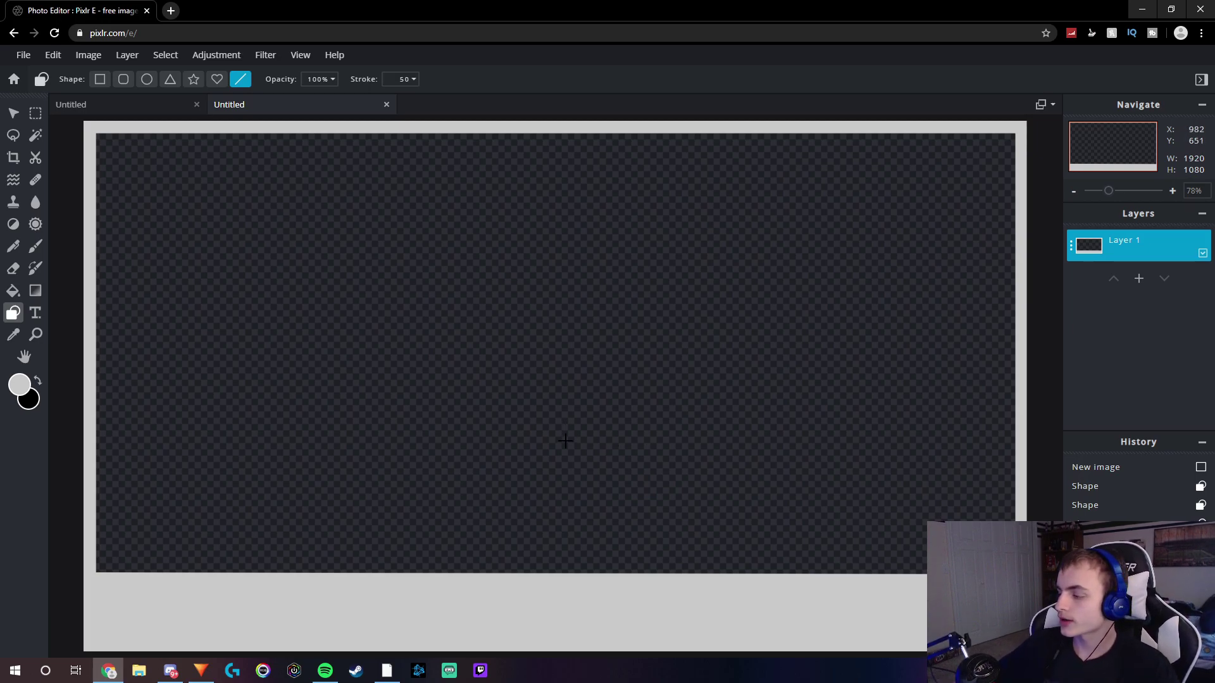
click(270, 57)
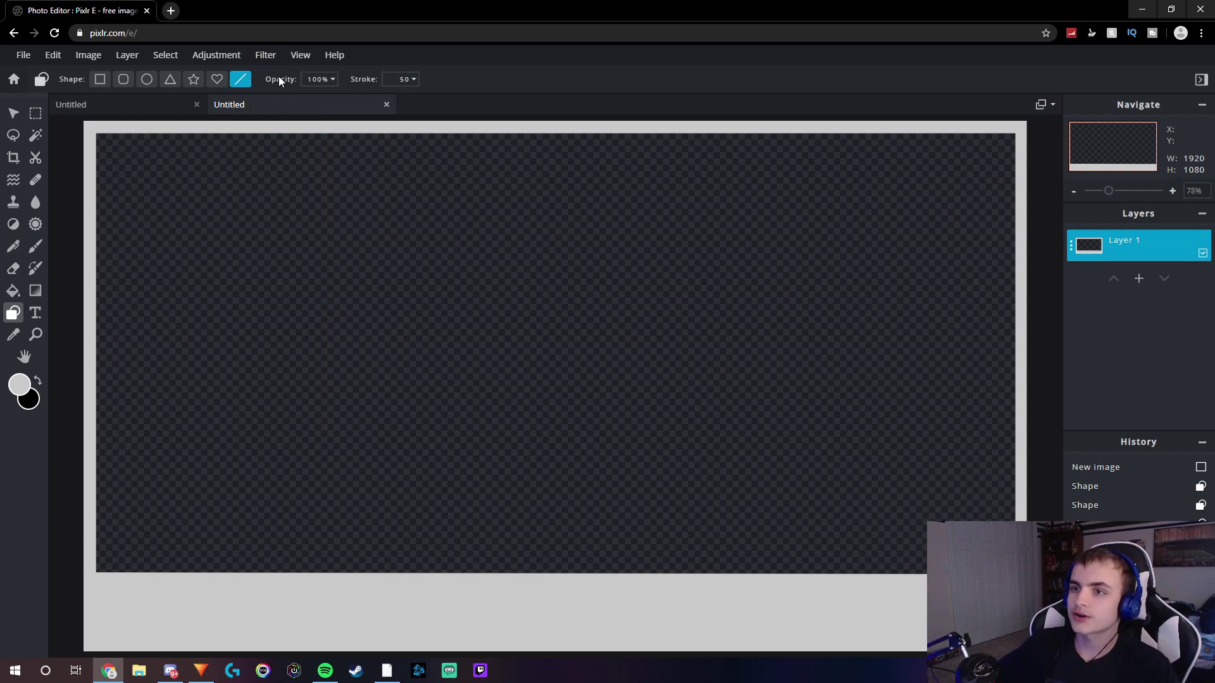
click(266, 55)
click(294, 320)
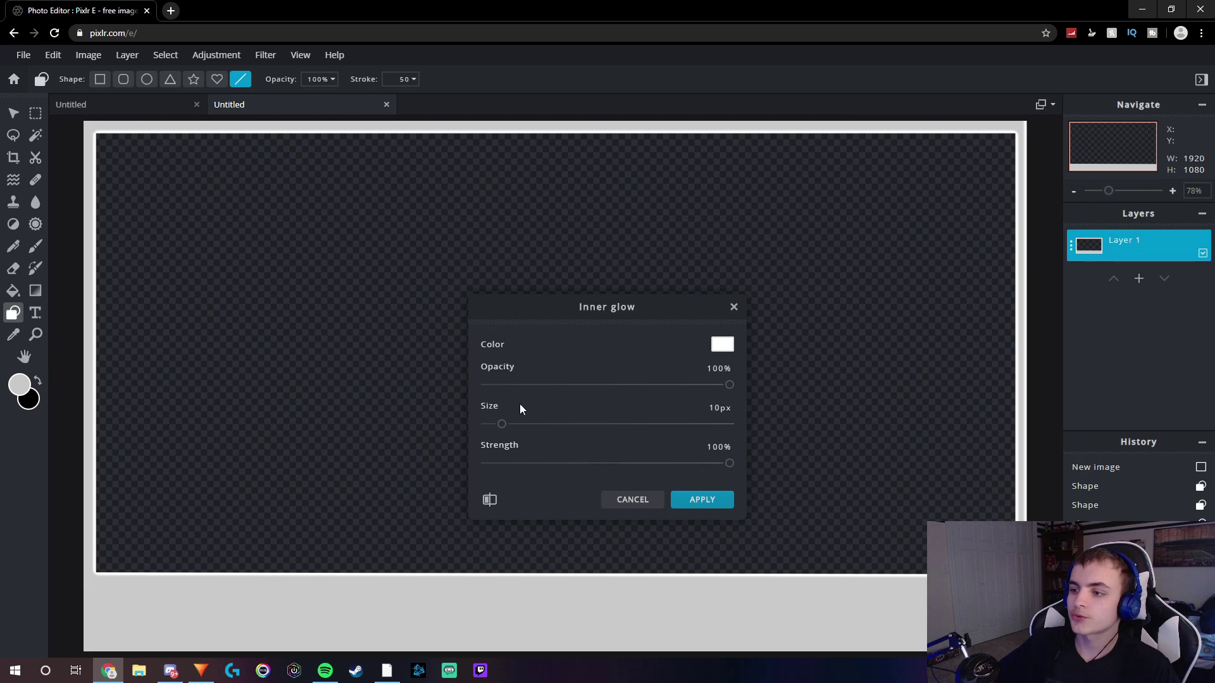
drag(501, 424, 737, 425)
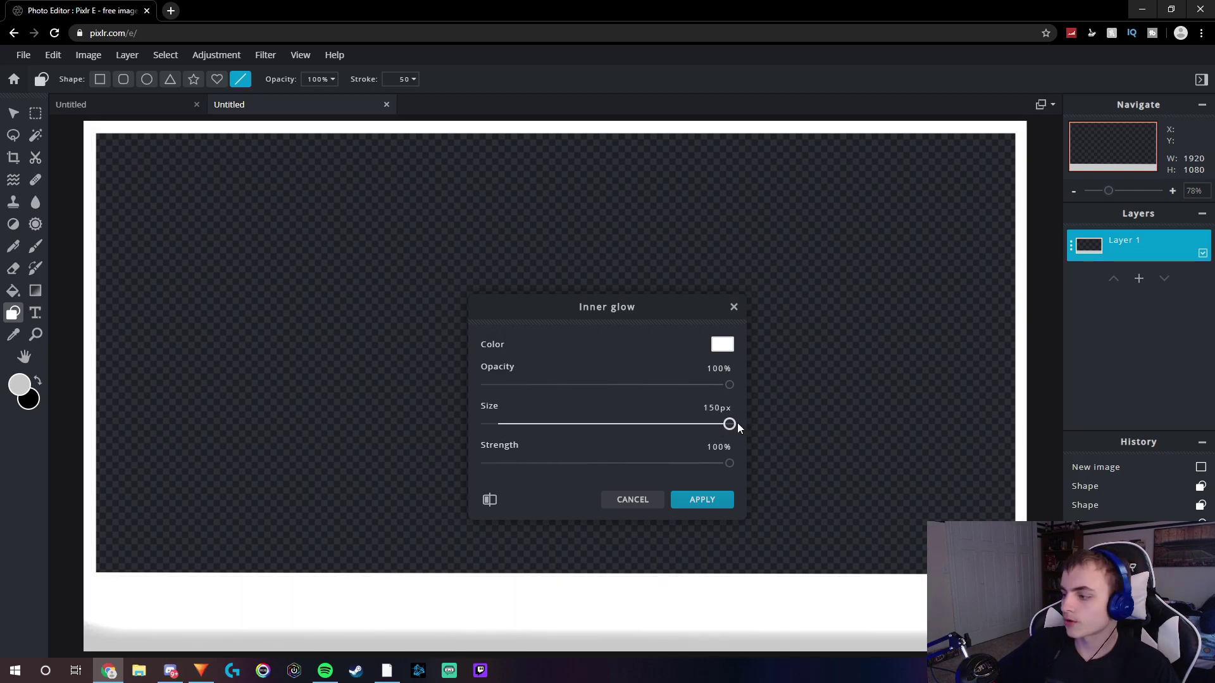
click(714, 340)
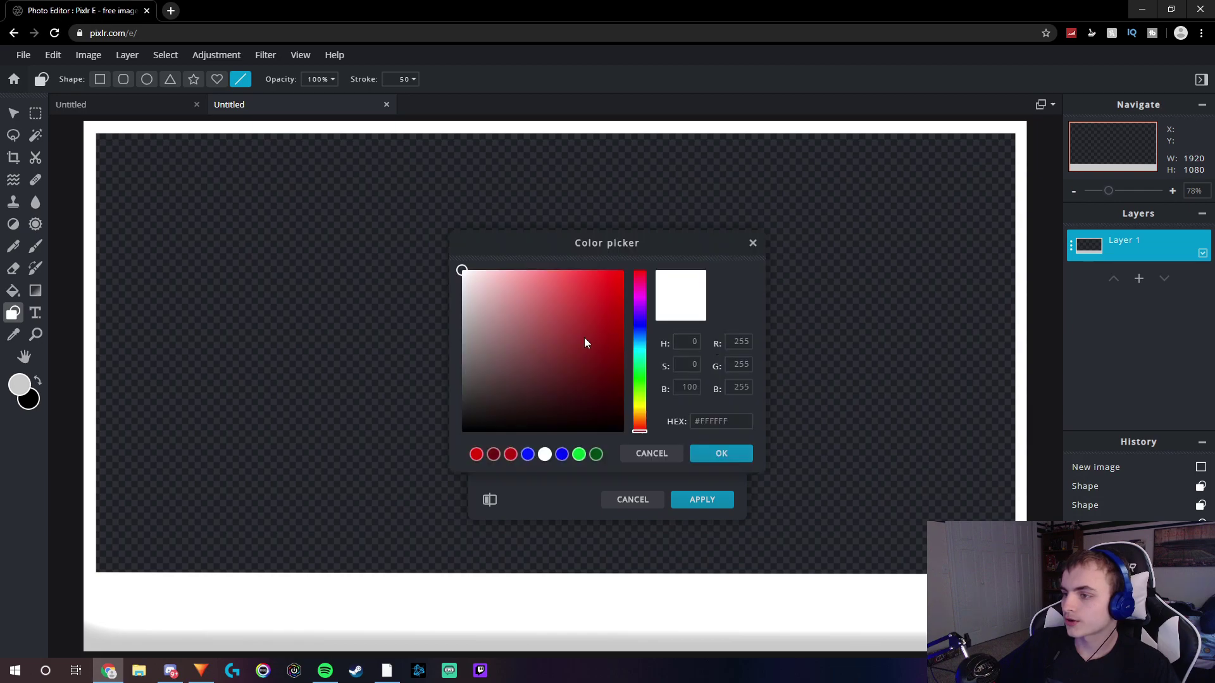
click(624, 286)
click(711, 451)
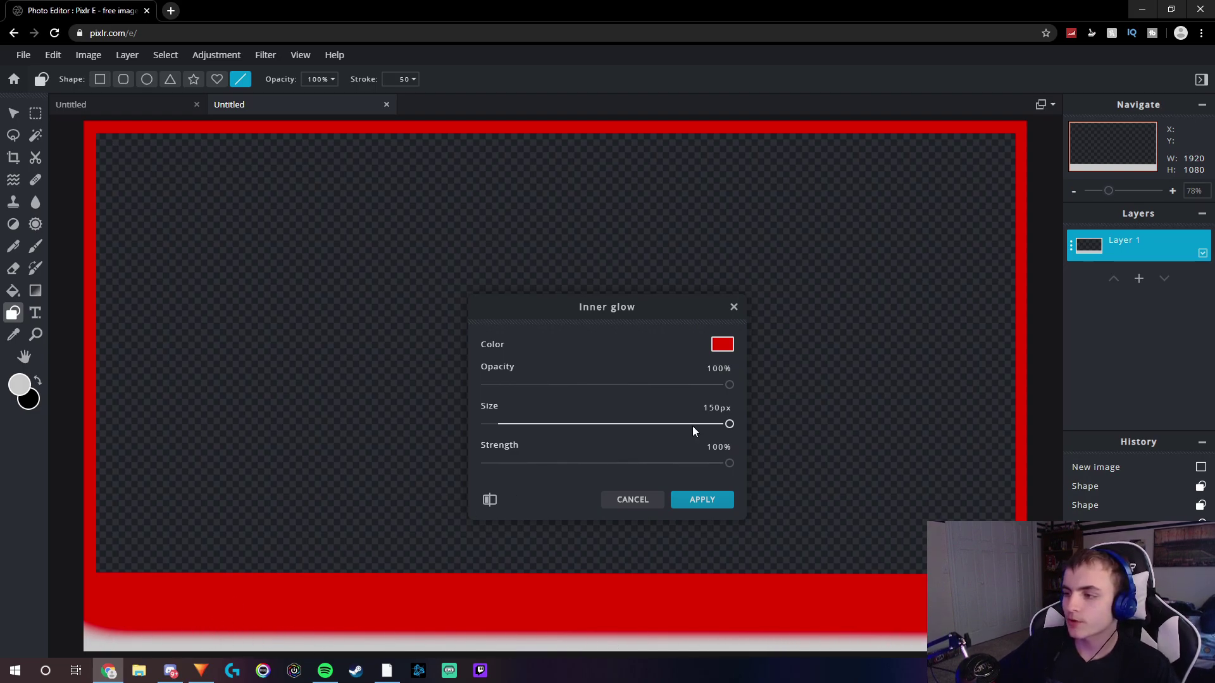
click(633, 500)
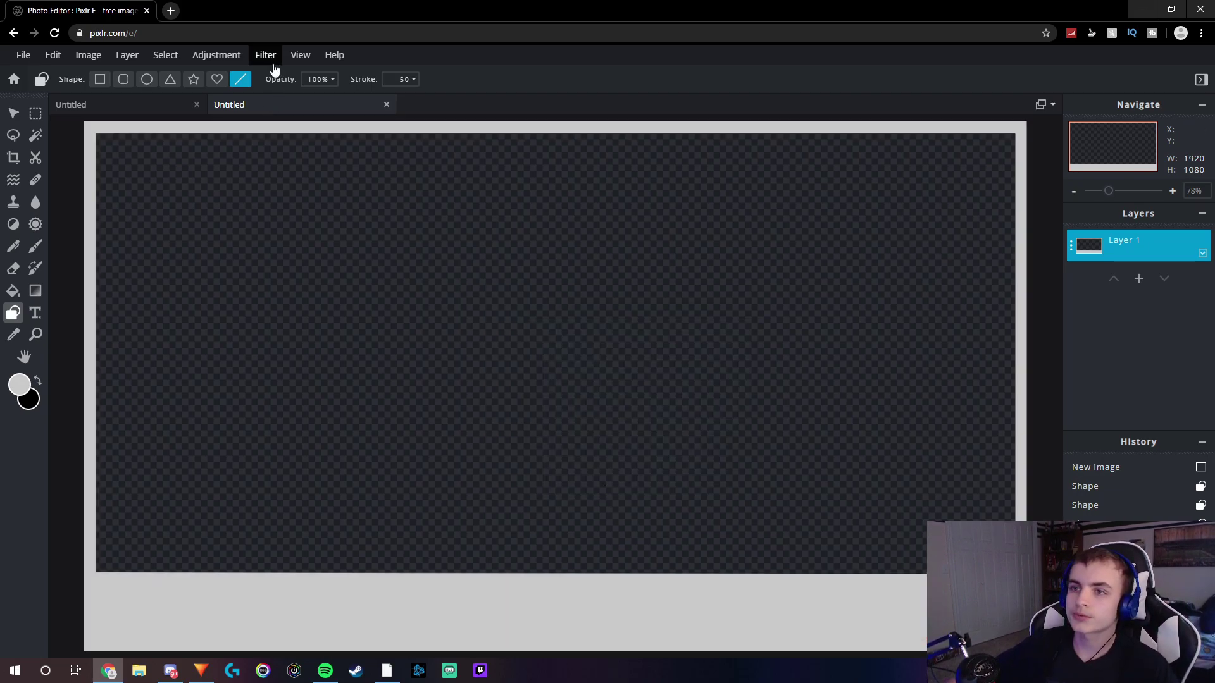
click(227, 62)
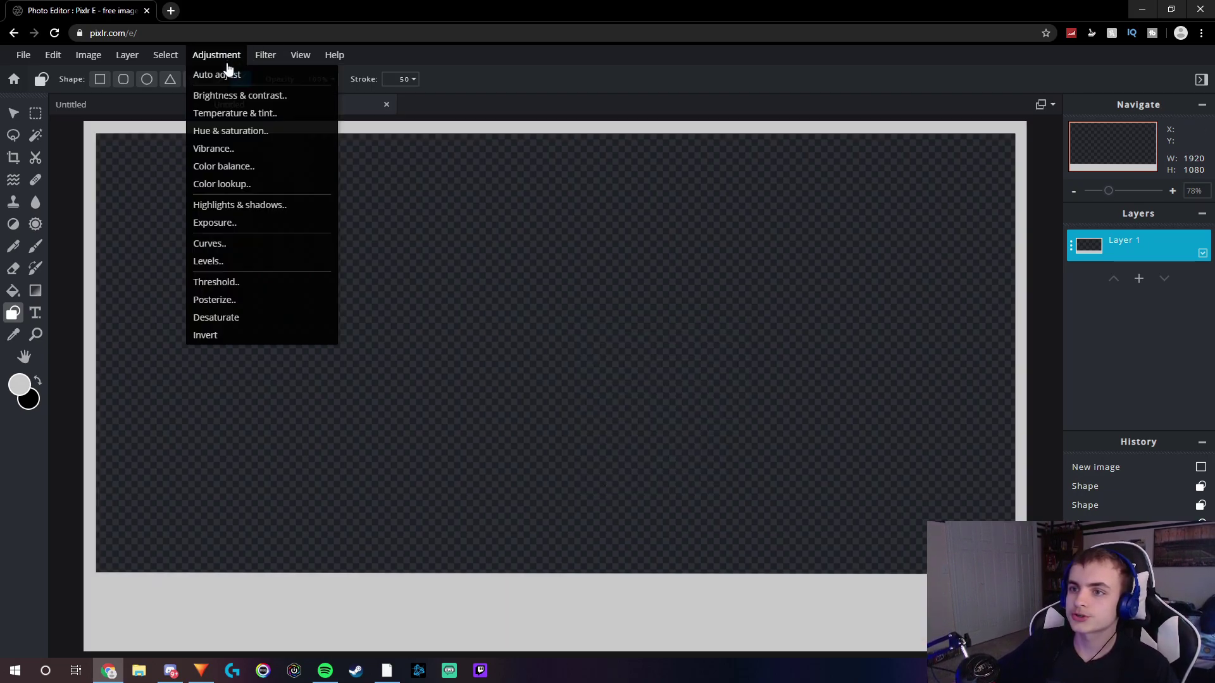
click(224, 183)
click(573, 346)
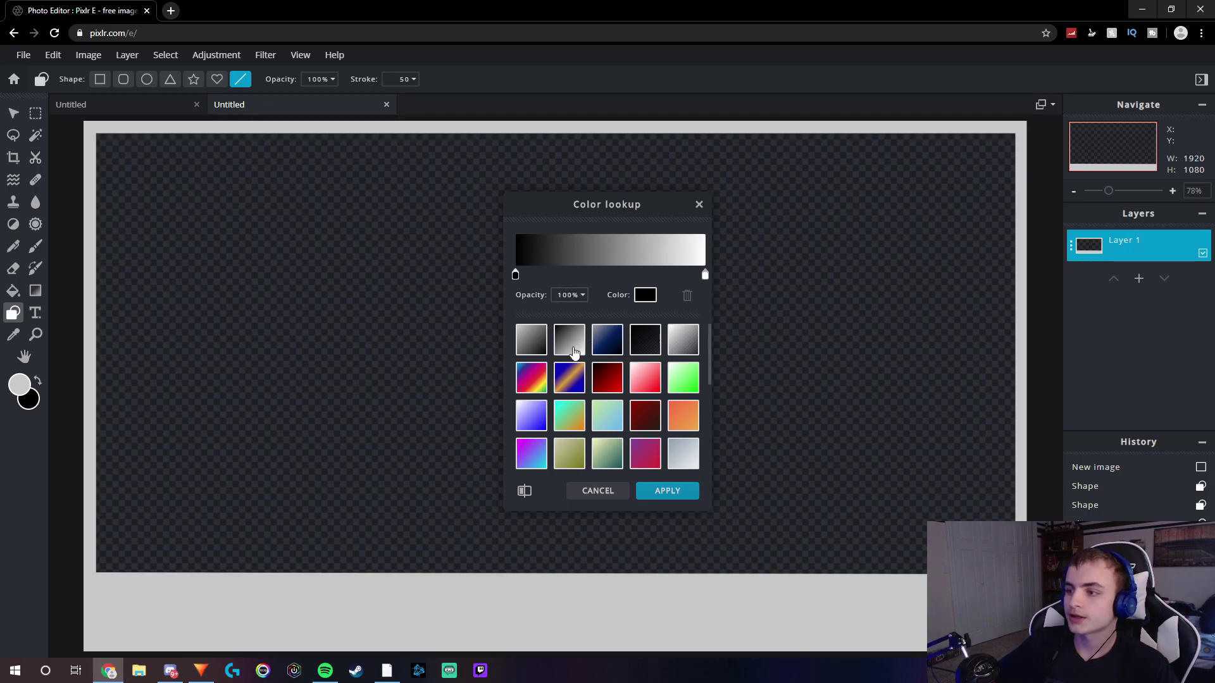
click(571, 380)
click(538, 383)
click(537, 403)
click(571, 416)
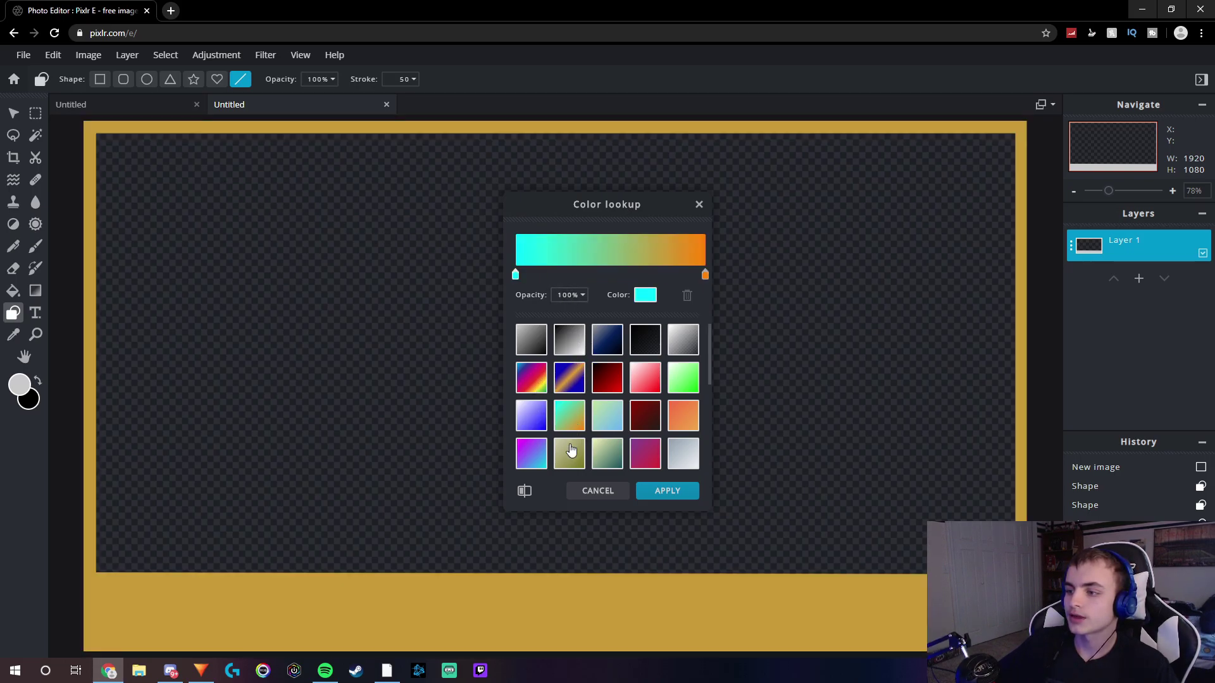
click(534, 452)
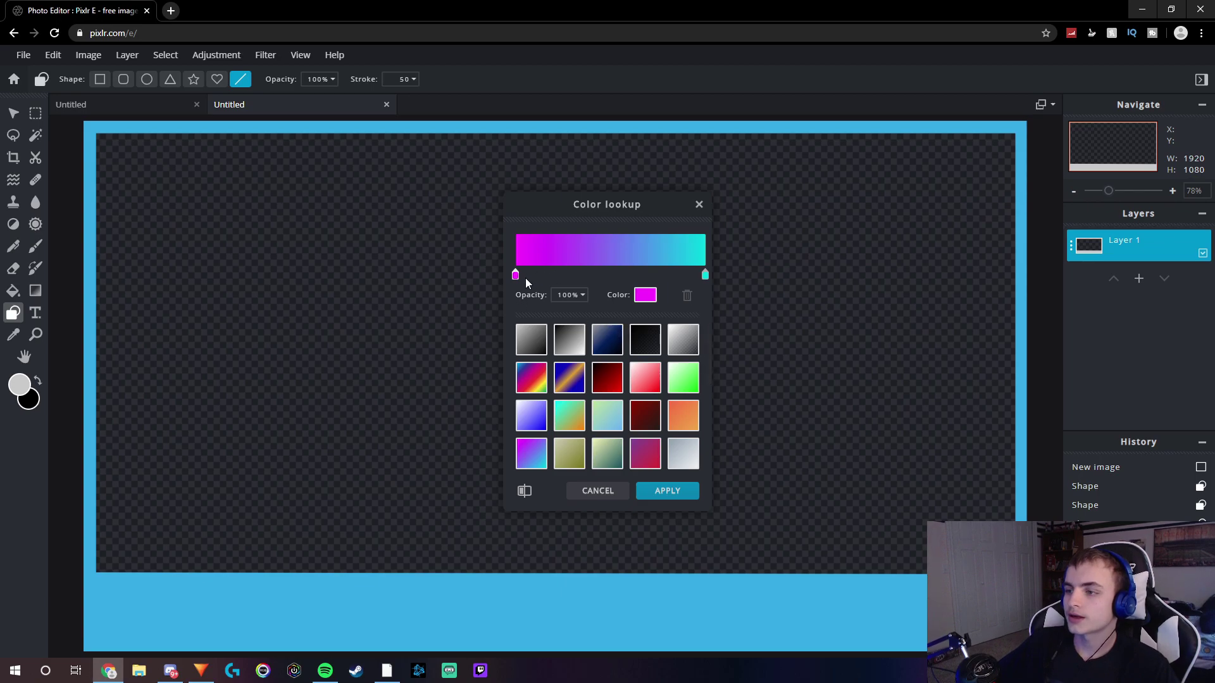
click(646, 295)
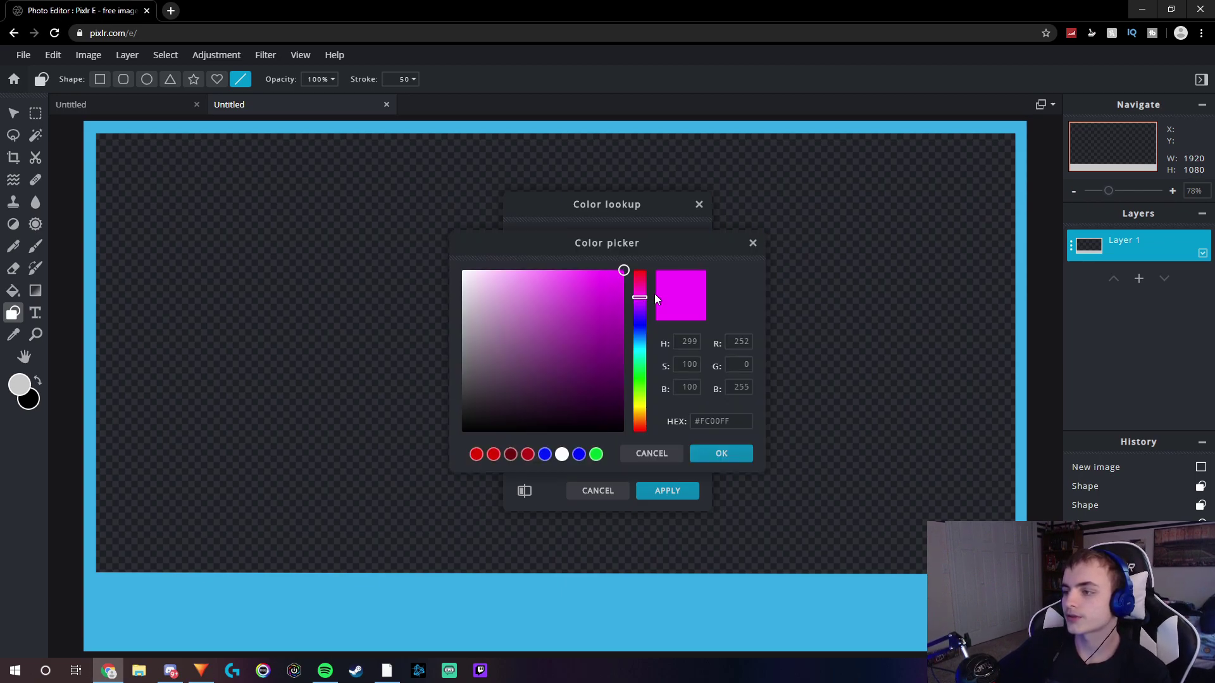
click(581, 319)
click(734, 454)
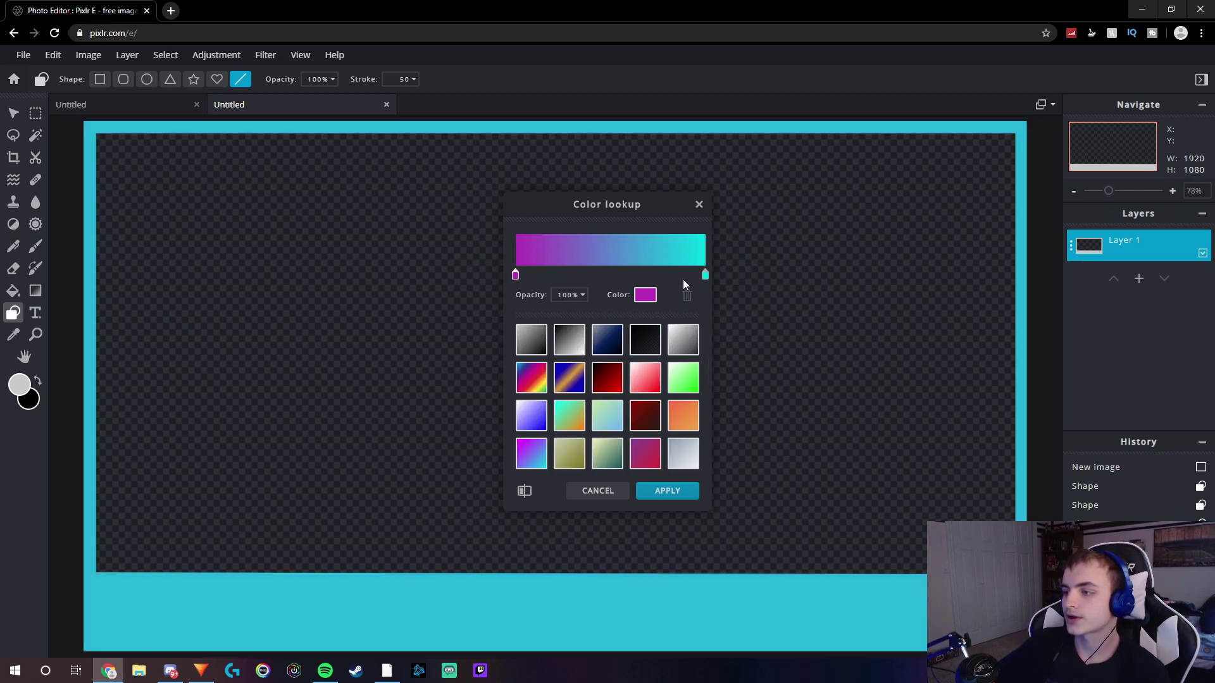
click(698, 279)
click(645, 296)
click(587, 367)
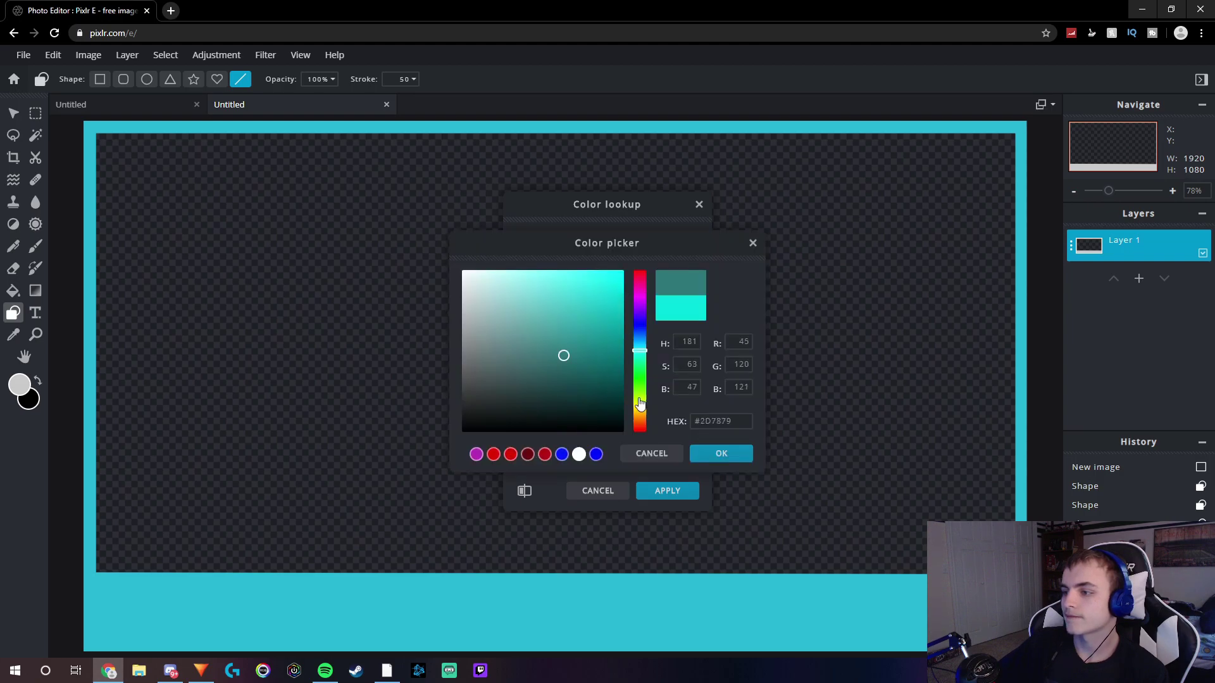
click(720, 454)
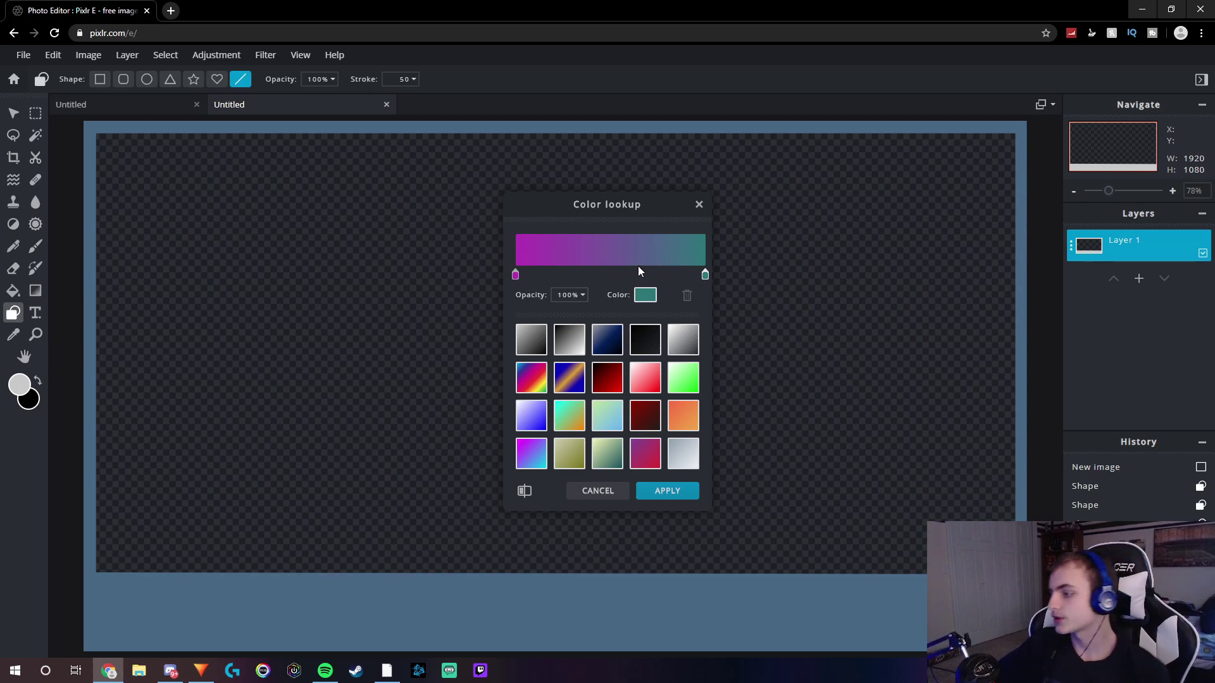
click(698, 205)
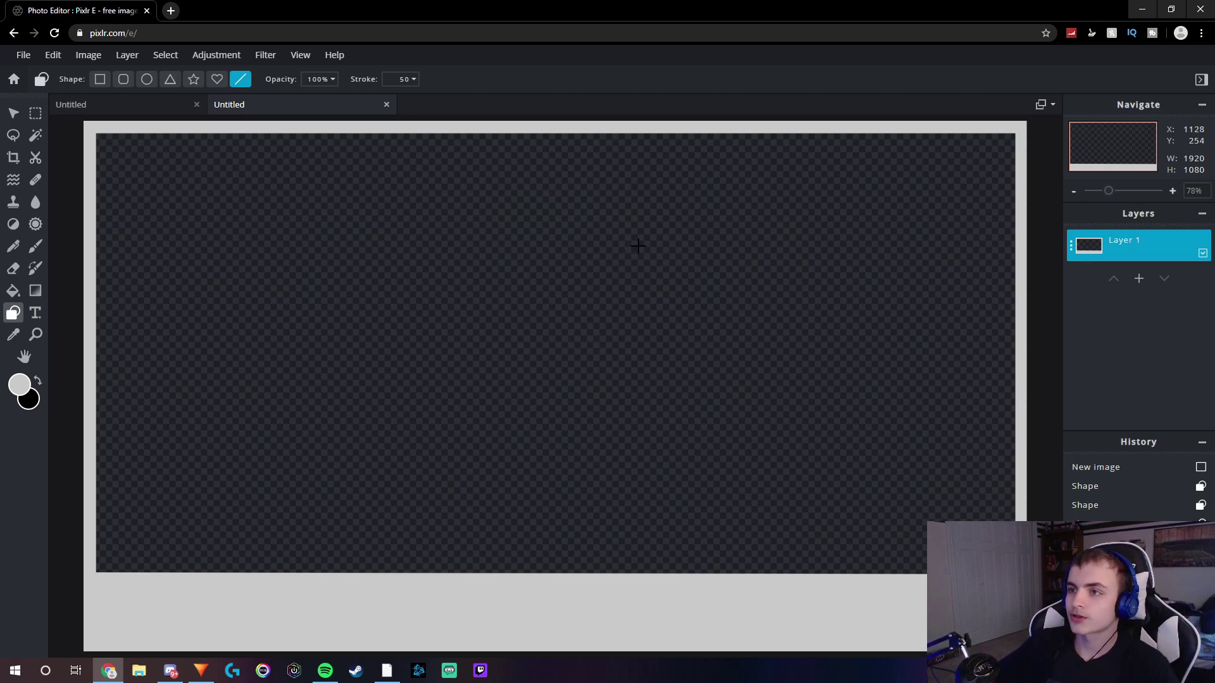
Add a new text layer reading JANKE.
click(36, 314)
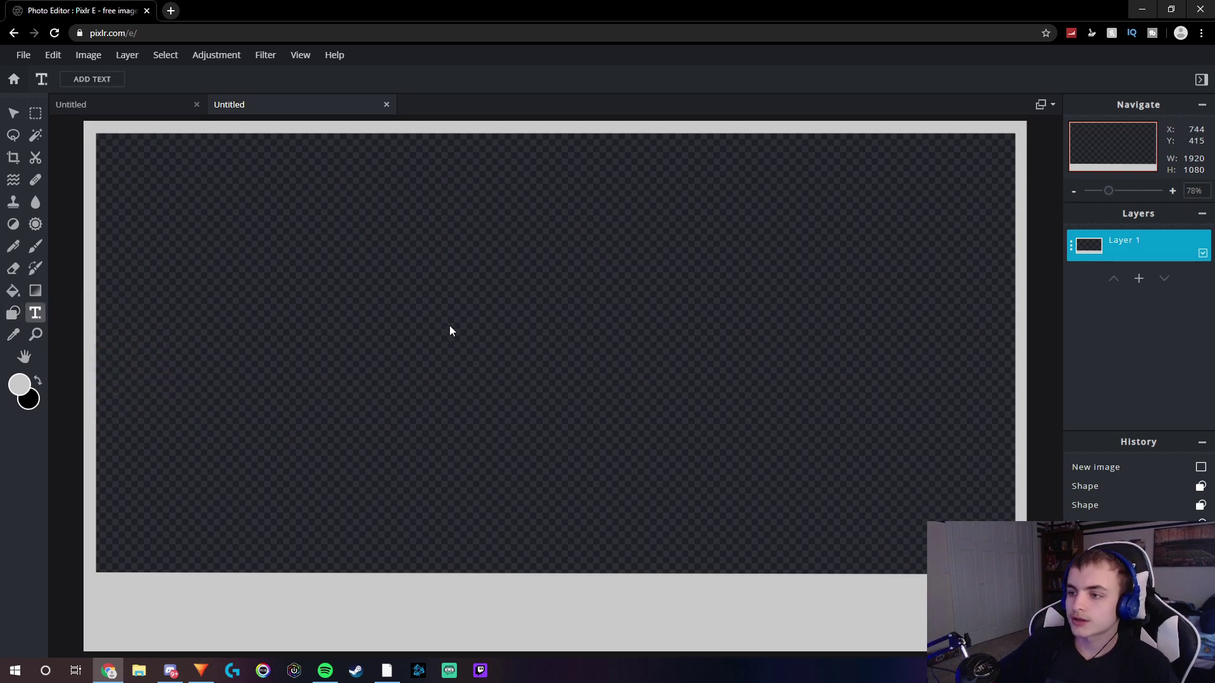
click(451, 330)
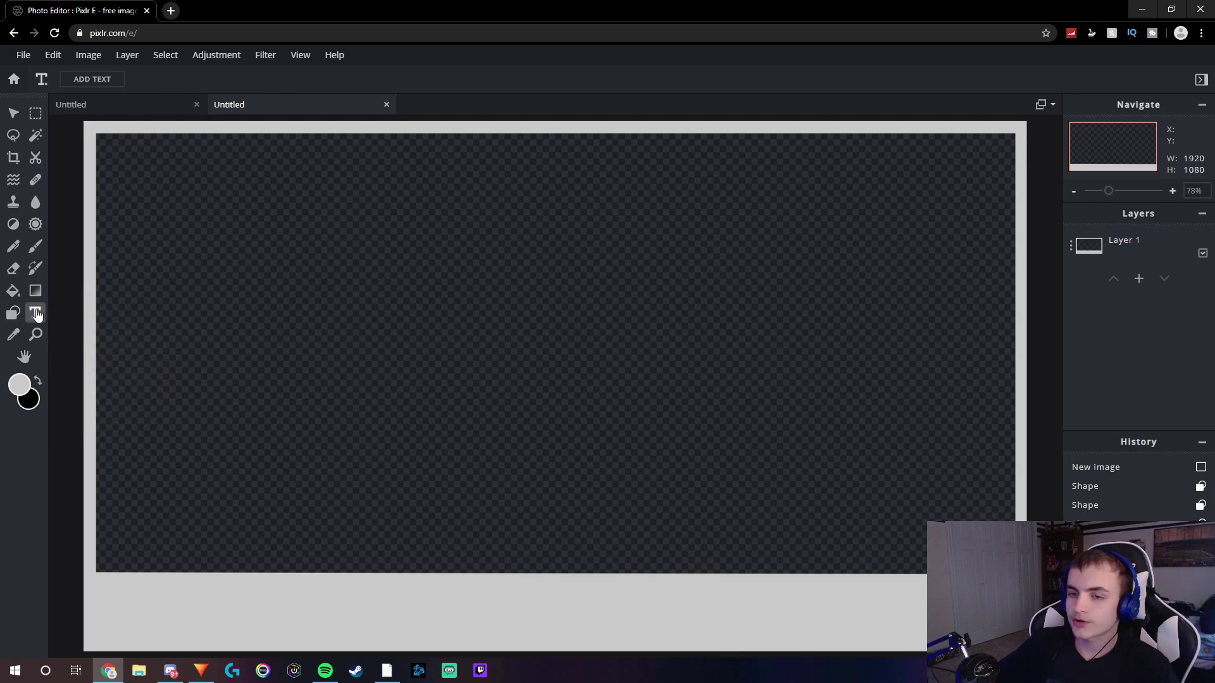
click(494, 366)
click(703, 390)
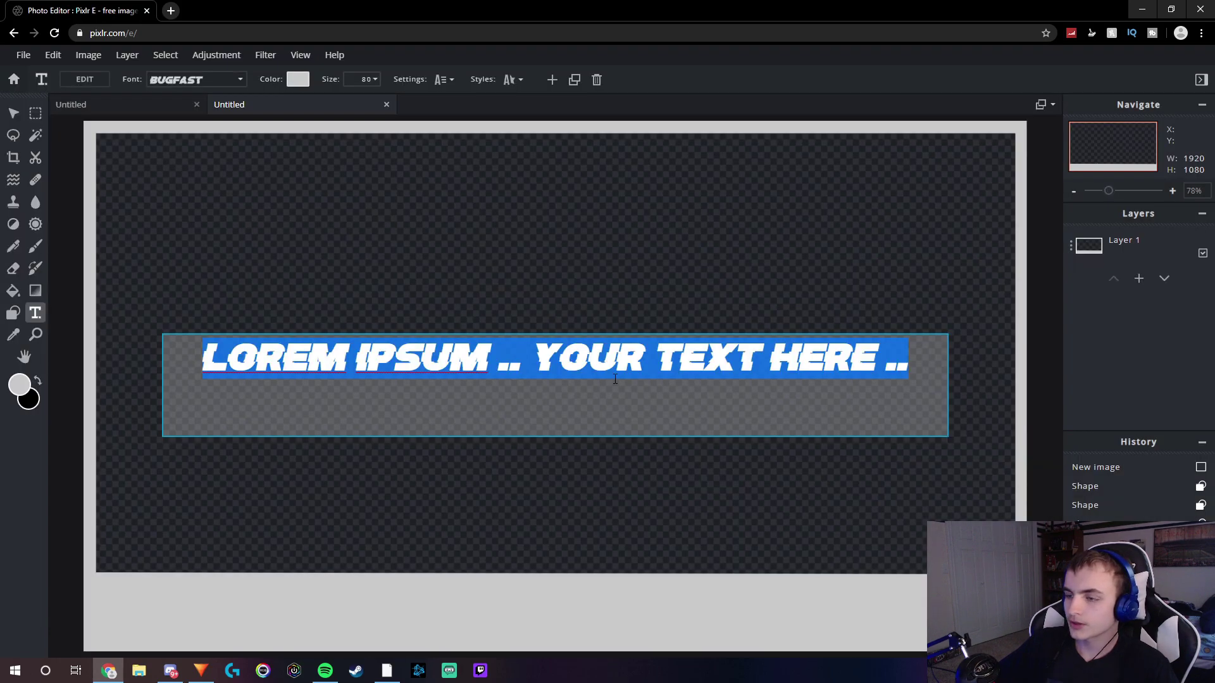
text(JANKE)
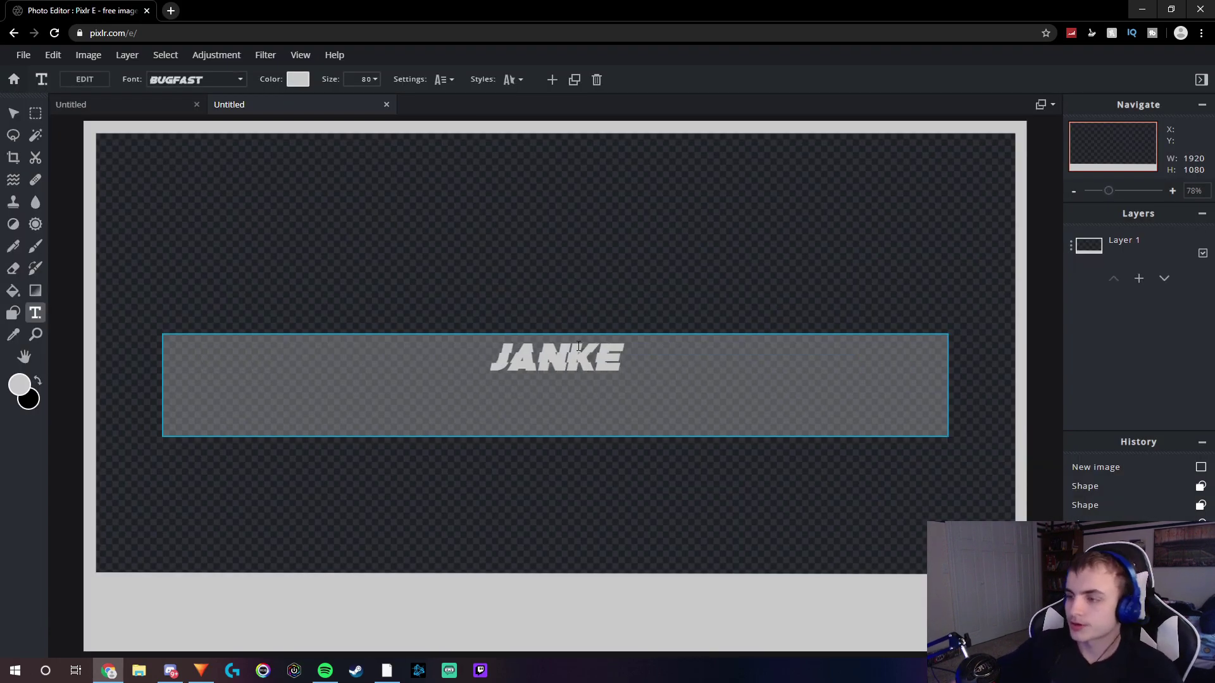
Give JANKE an outline style and move it into the bottom bar.
click(514, 80)
click(509, 170)
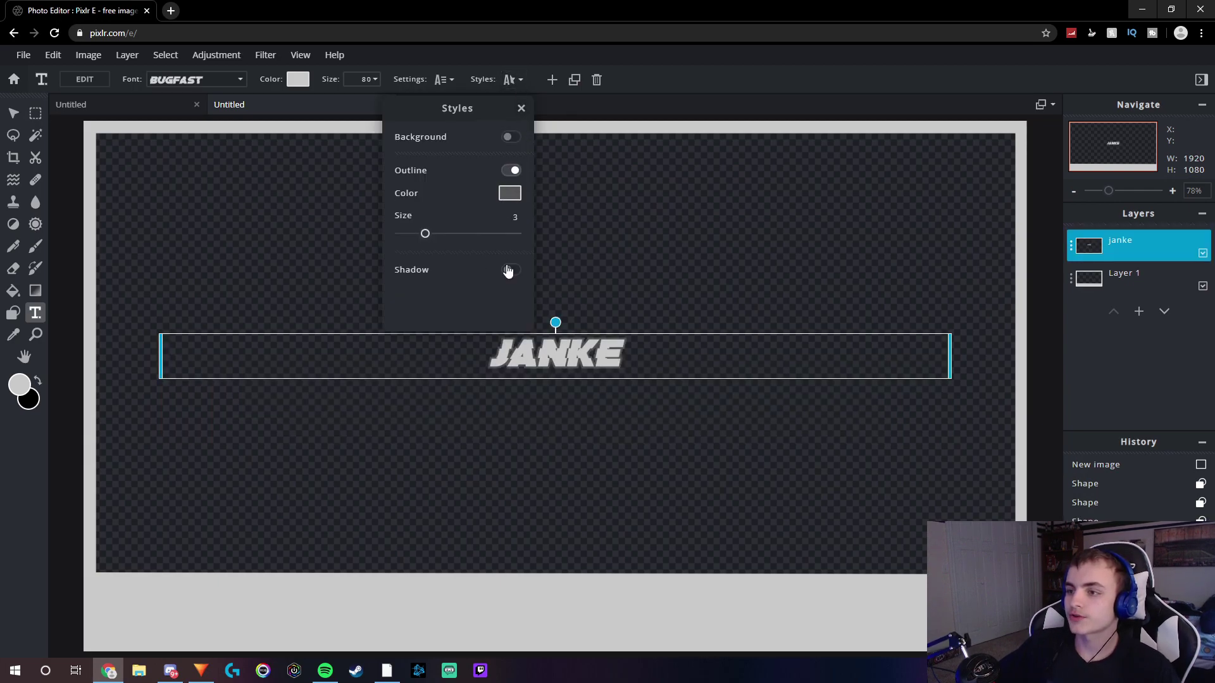
click(521, 110)
click(444, 84)
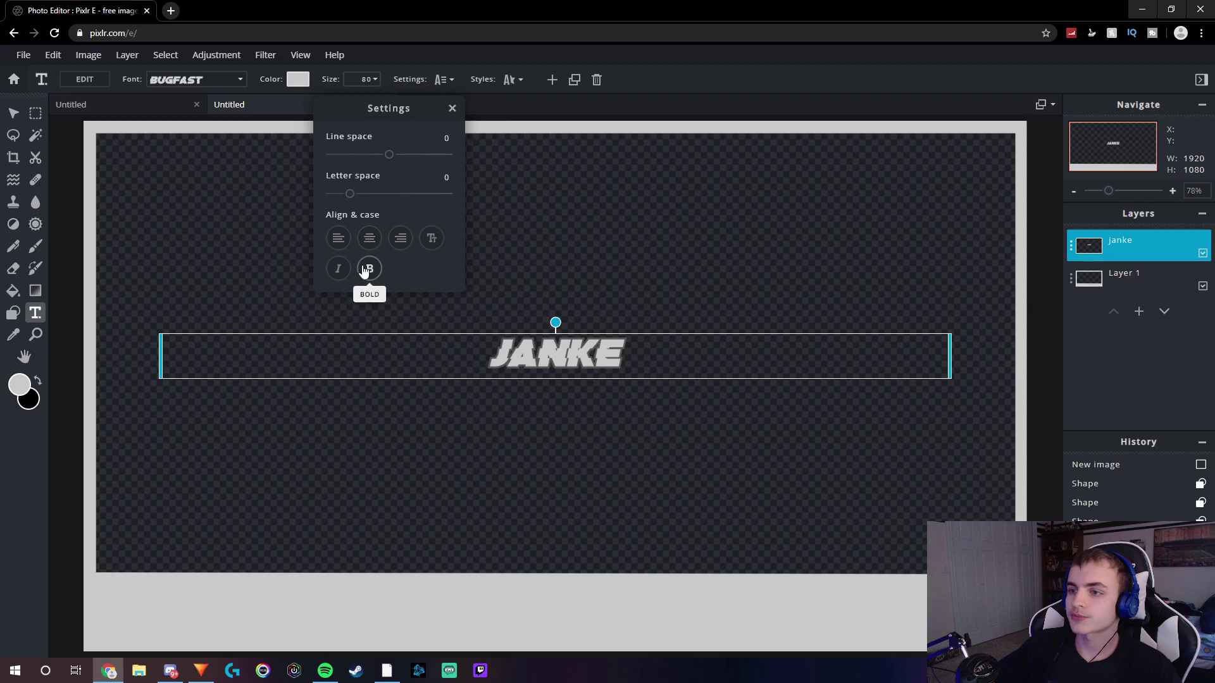
click(444, 85)
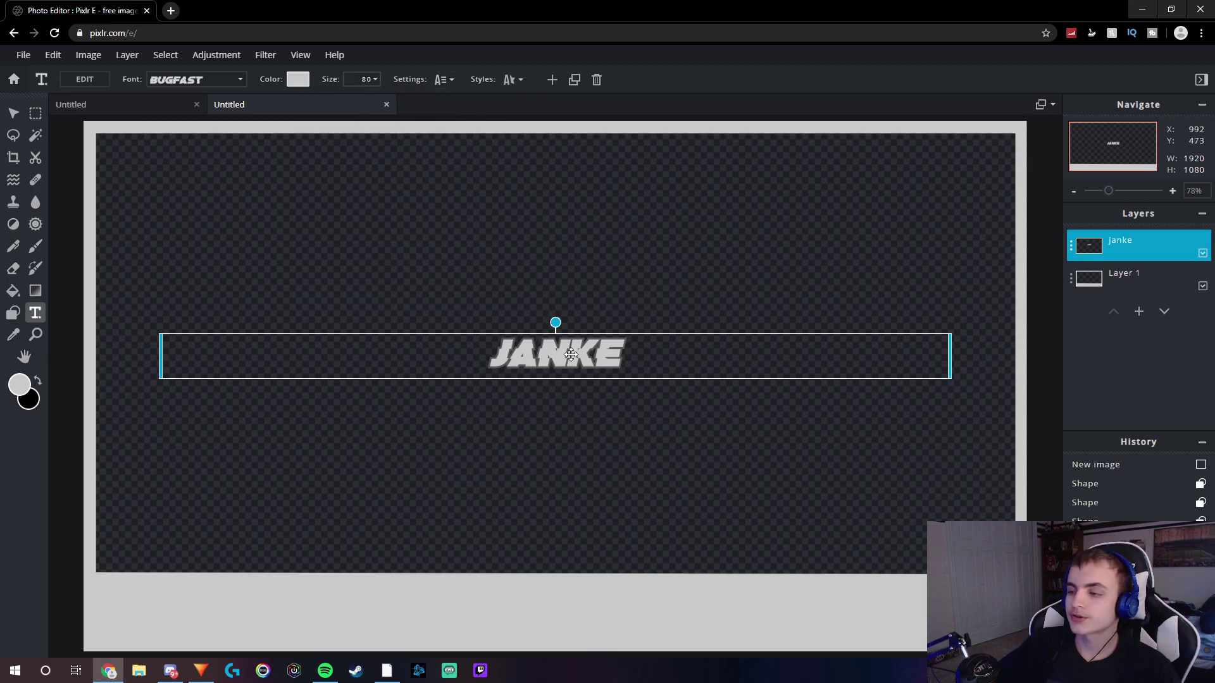
drag(570, 350, 570, 609)
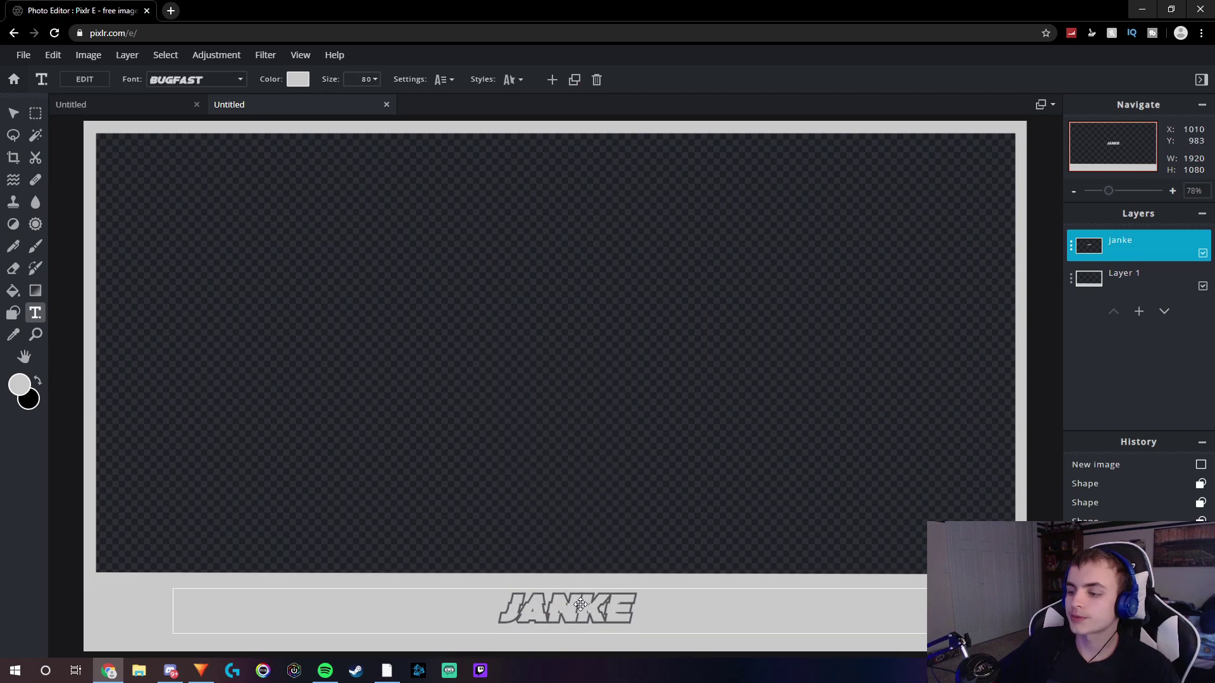
click(516, 366)
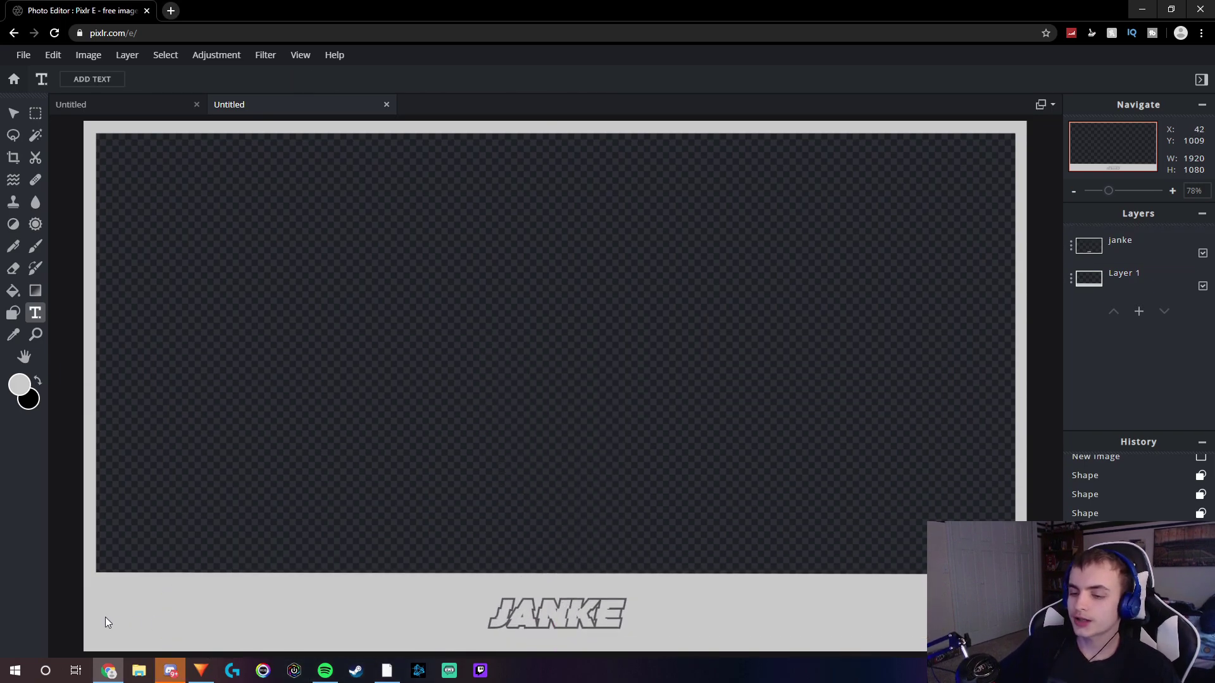
Search Google Images for 'twitter logo png' in a new tab.
click(169, 11)
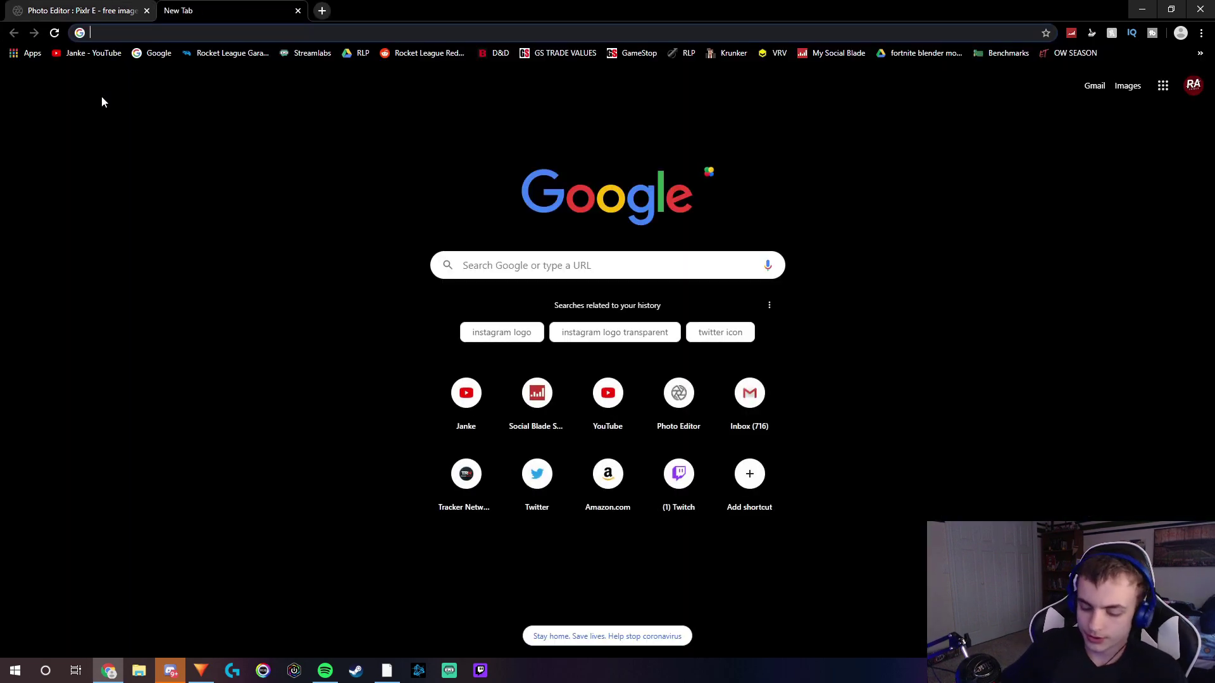
text(twi)
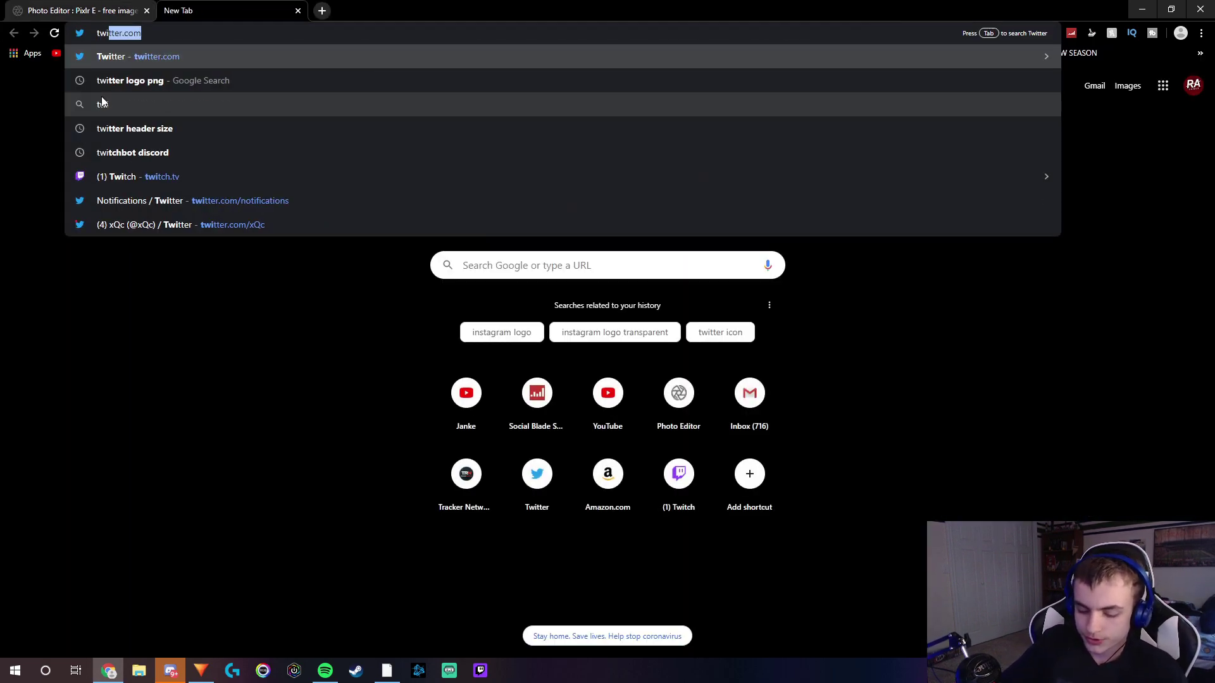
text(tter logo )
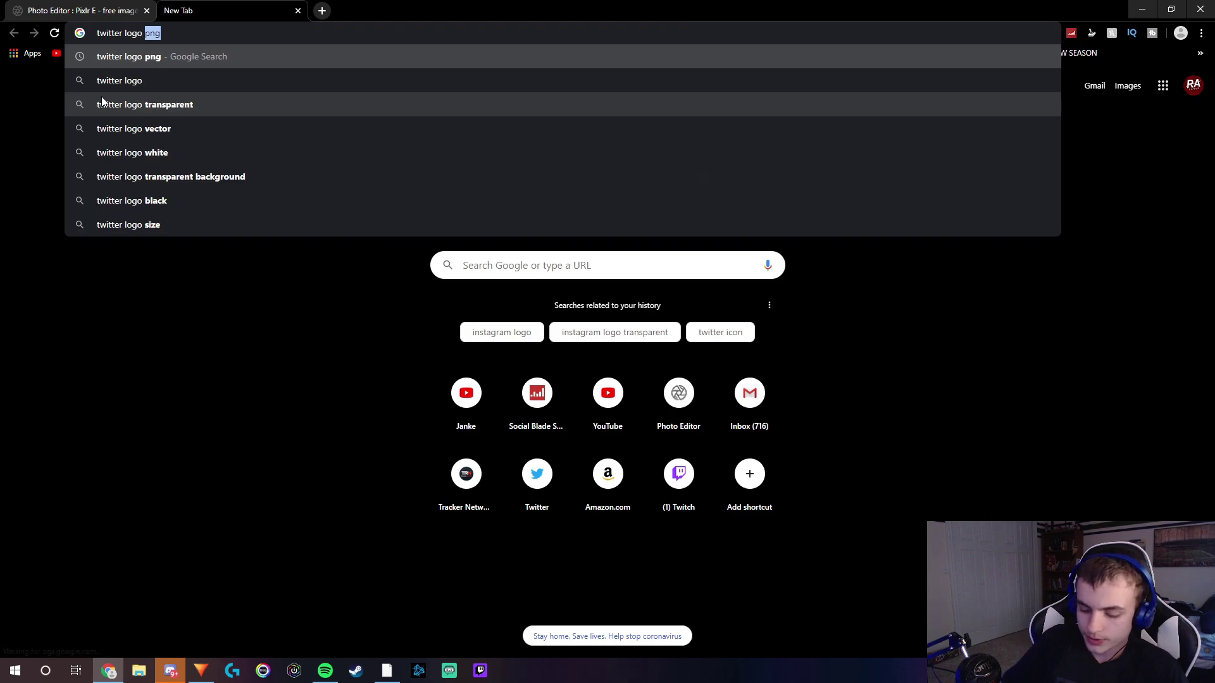
text(png)
key(Return)
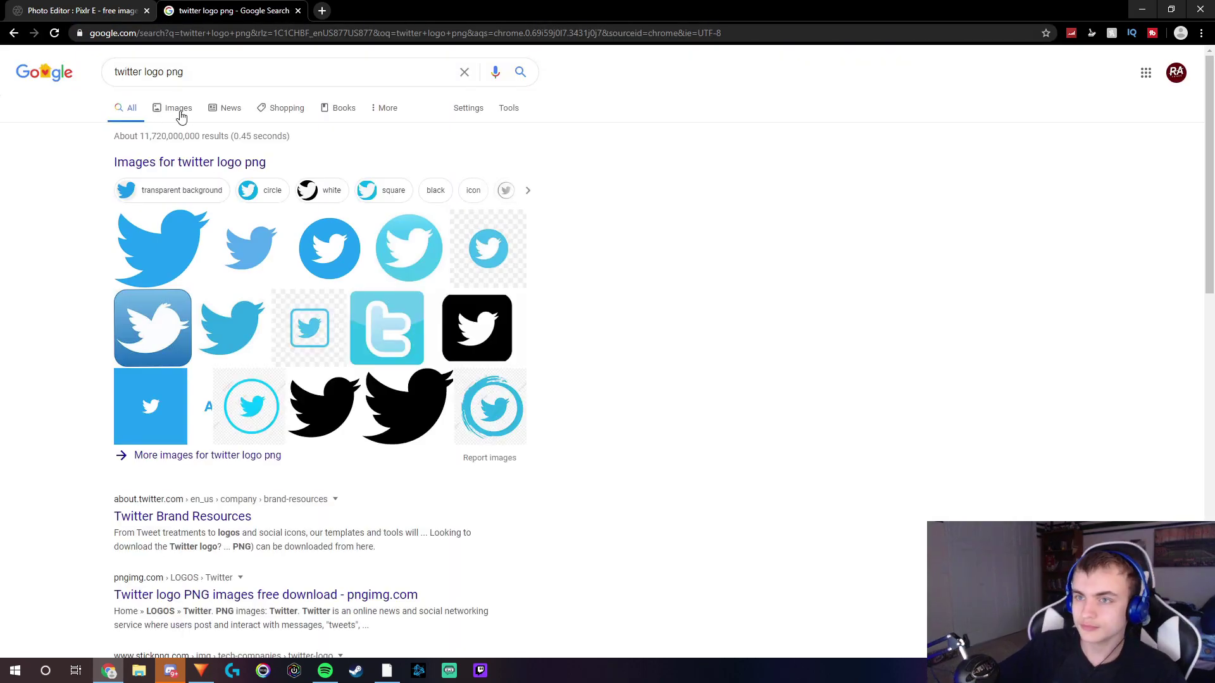
click(180, 117)
Preview the first Twitter bird result and copy its image address.
click(122, 220)
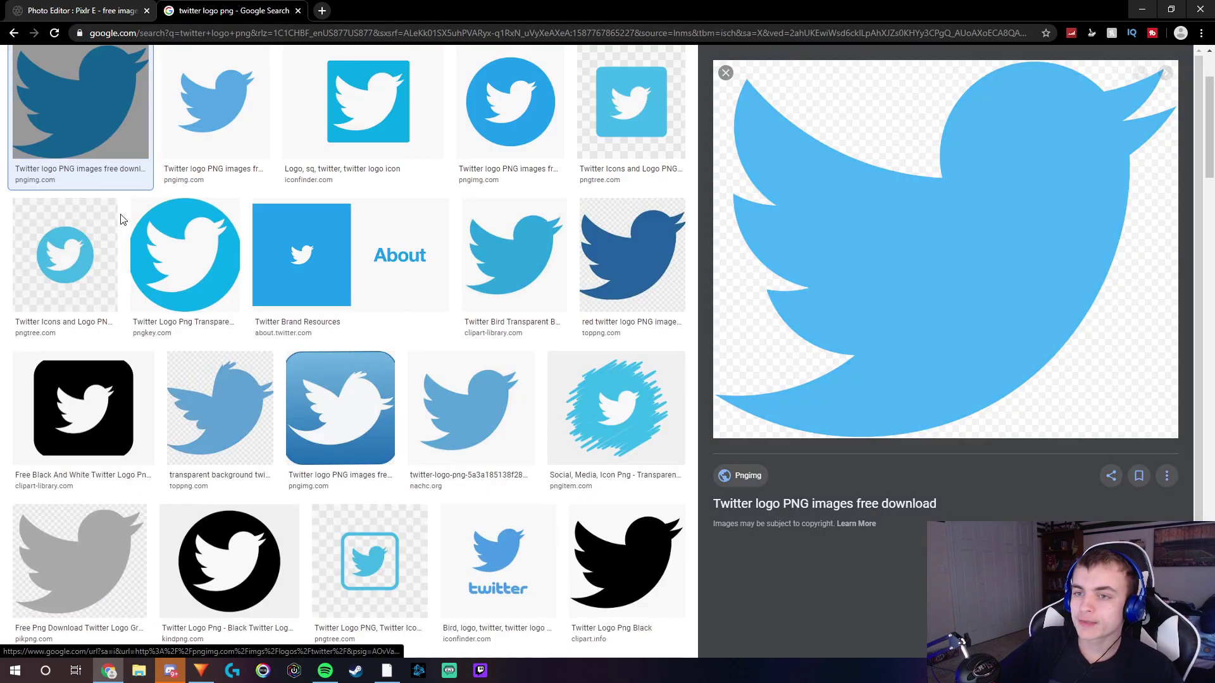
click(726, 73)
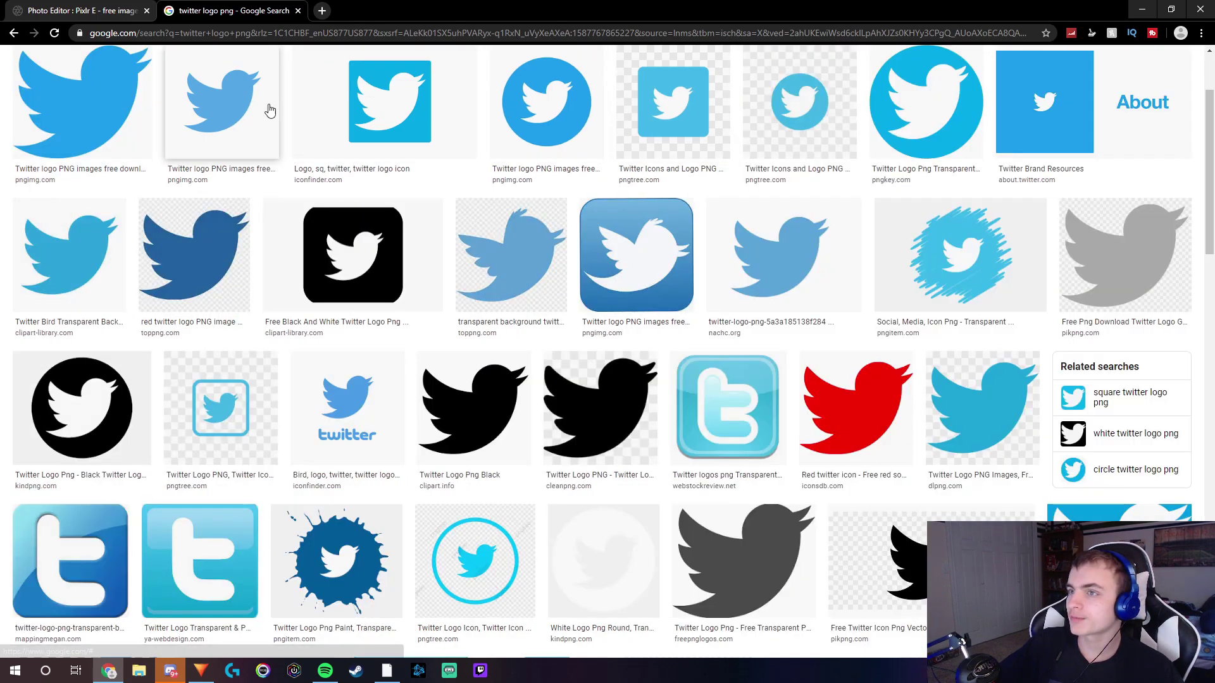
click(139, 112)
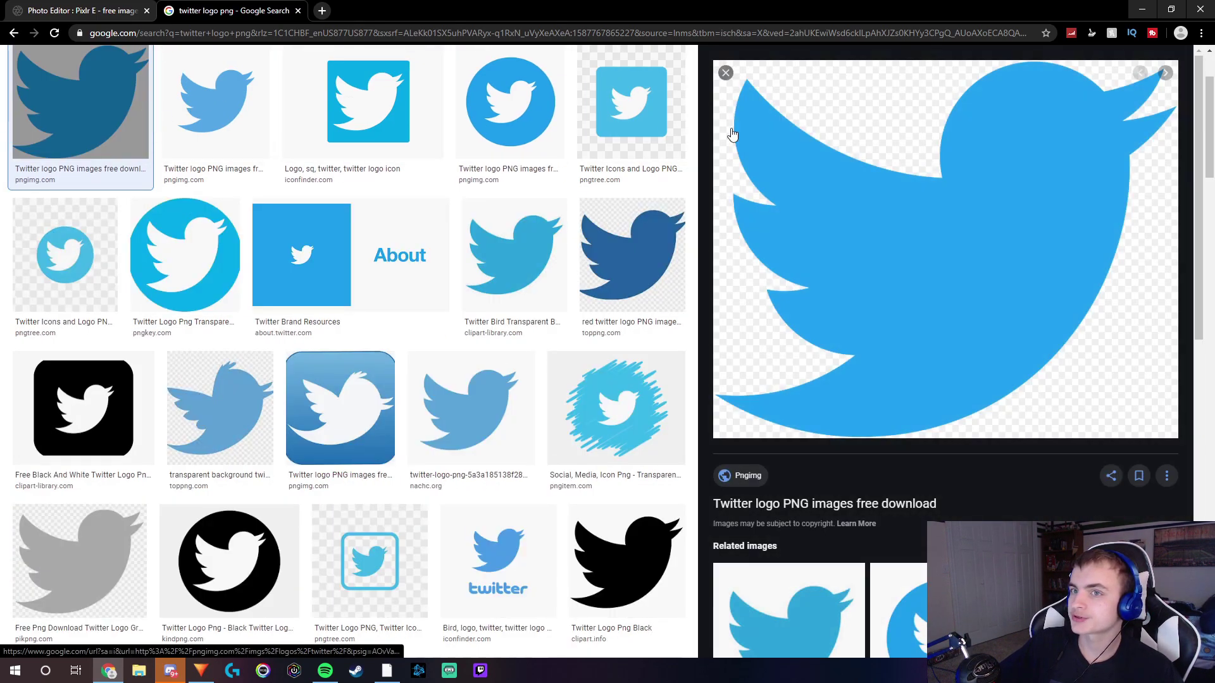
click(726, 73)
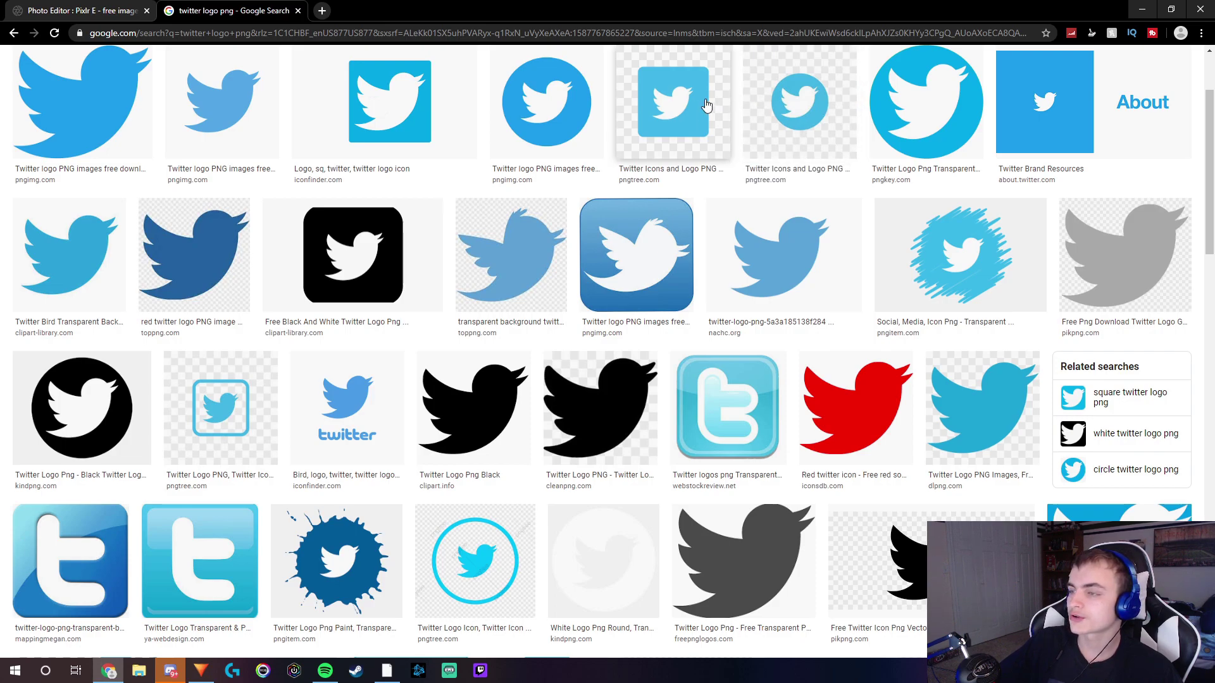
scroll(113, 227, up, 2)
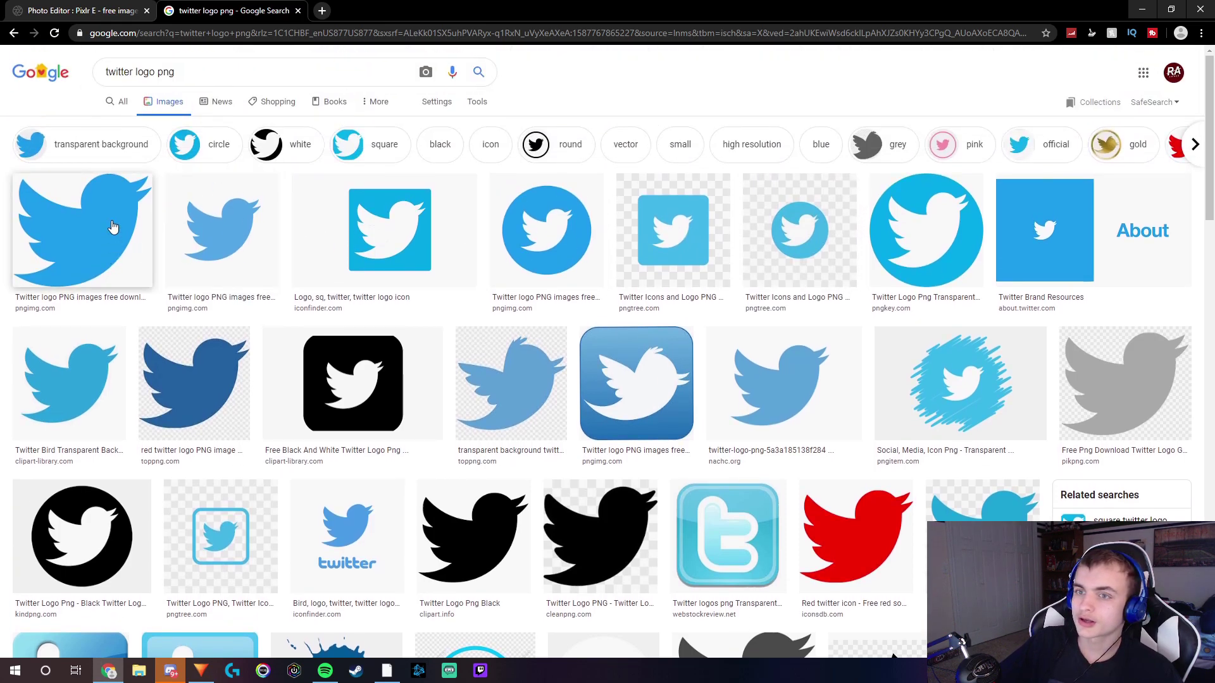
click(70, 222)
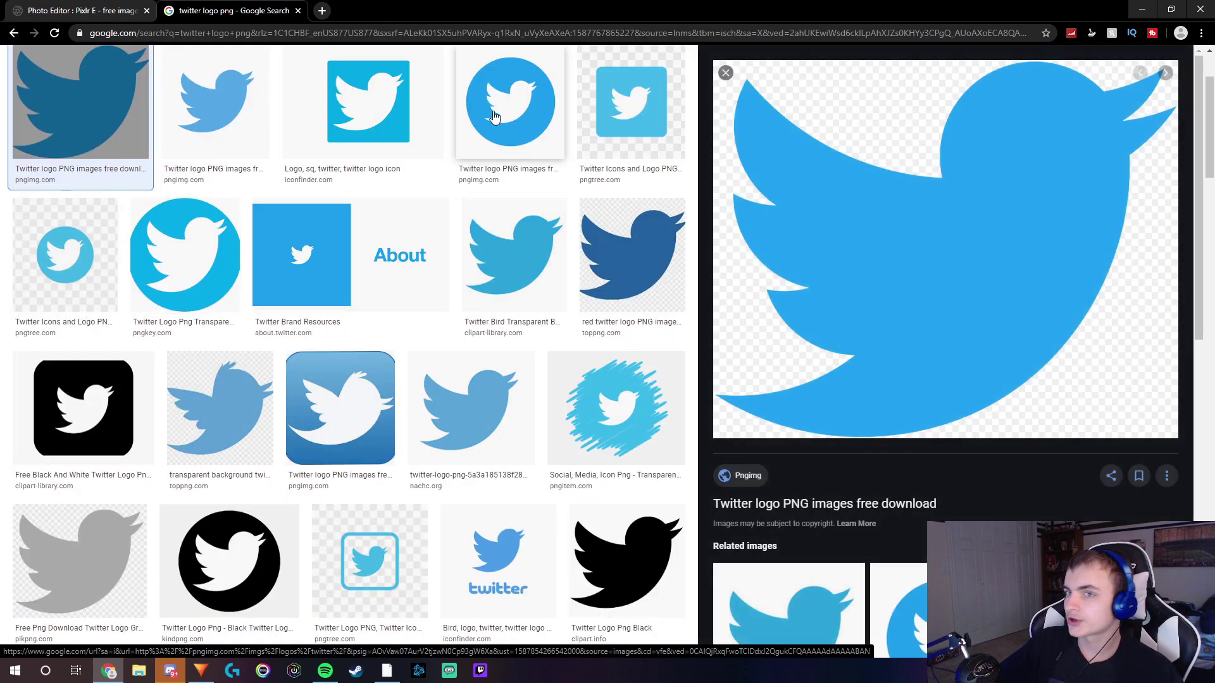
right_click(954, 207)
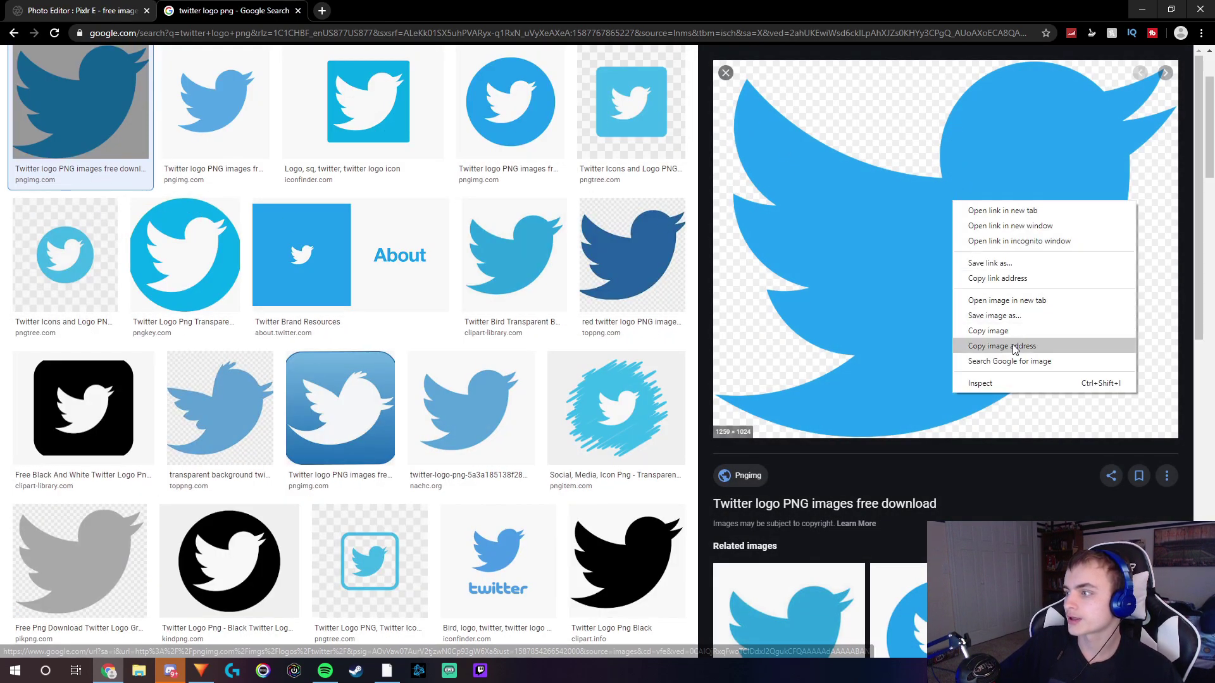
click(1015, 346)
Load the copied Twitter bird address into Pixlr E as a new URL layer.
click(82, 10)
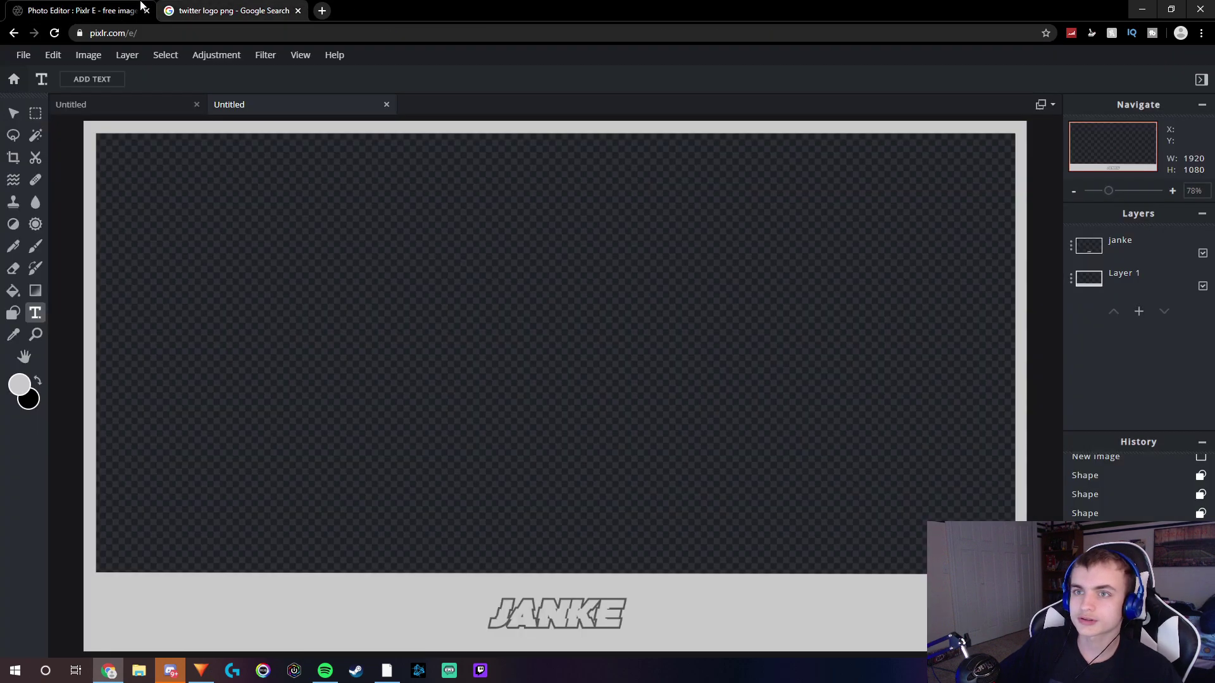
click(127, 55)
click(163, 146)
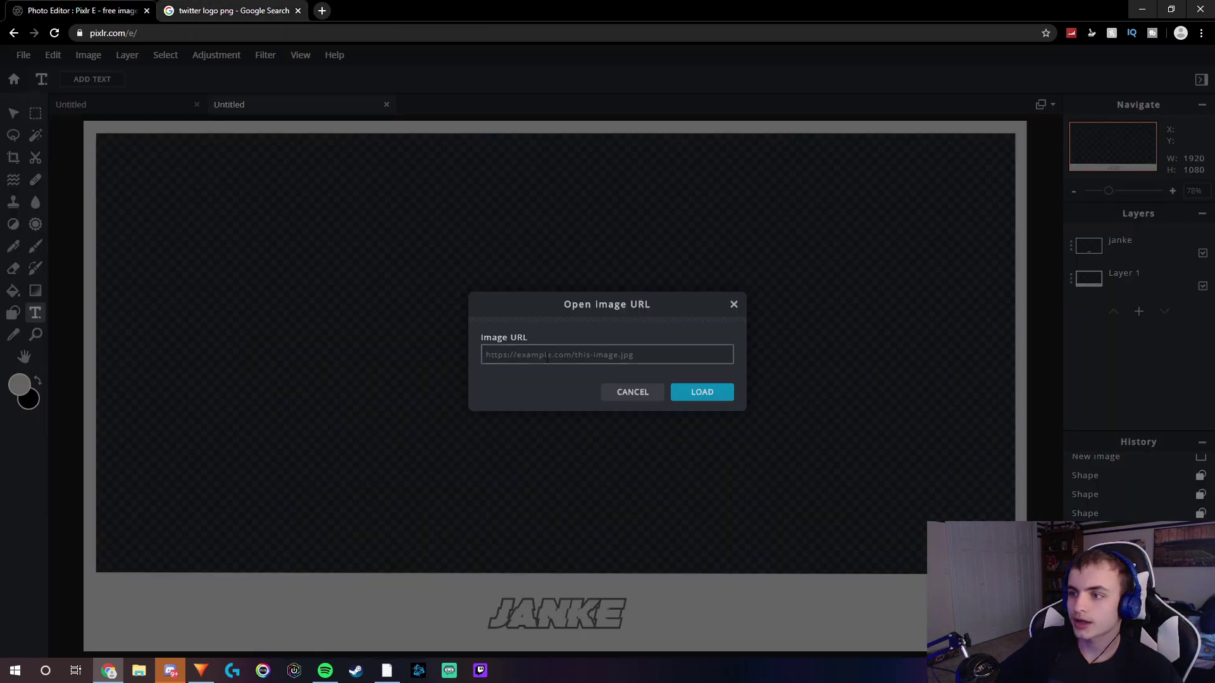
key(ctrl+v)
key(Return)
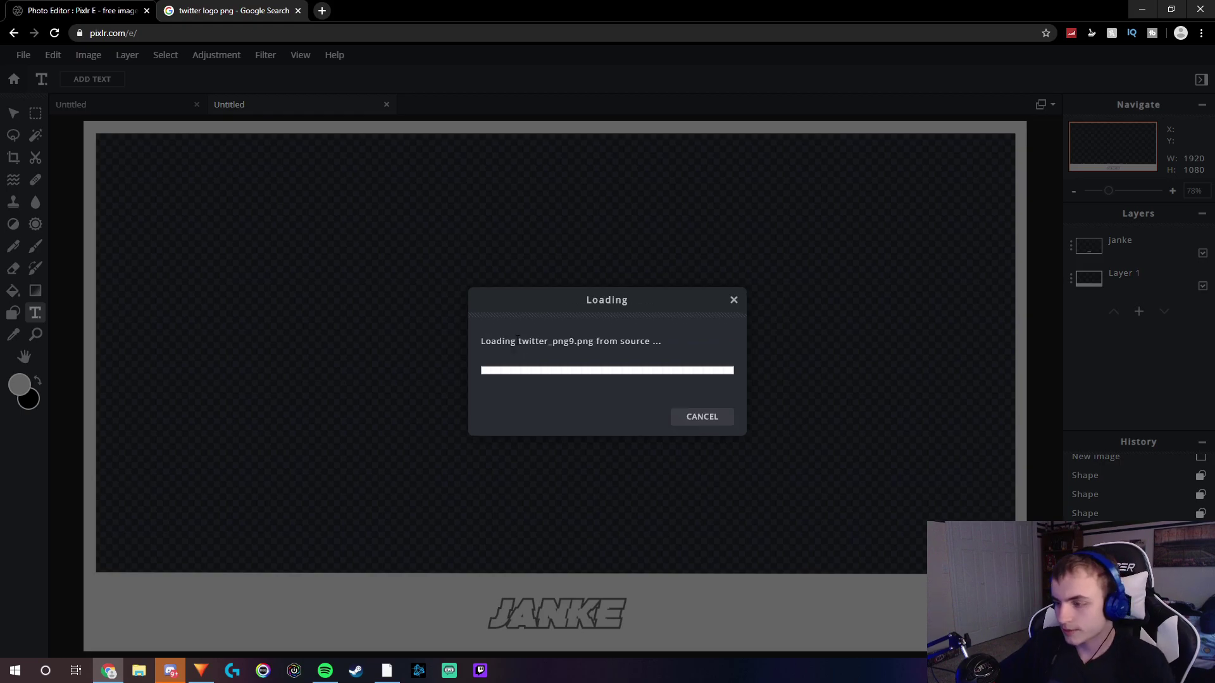
Shrink the bird to a small logo at the bottom bar's left end.
click(14, 112)
drag(246, 135, 140, 629)
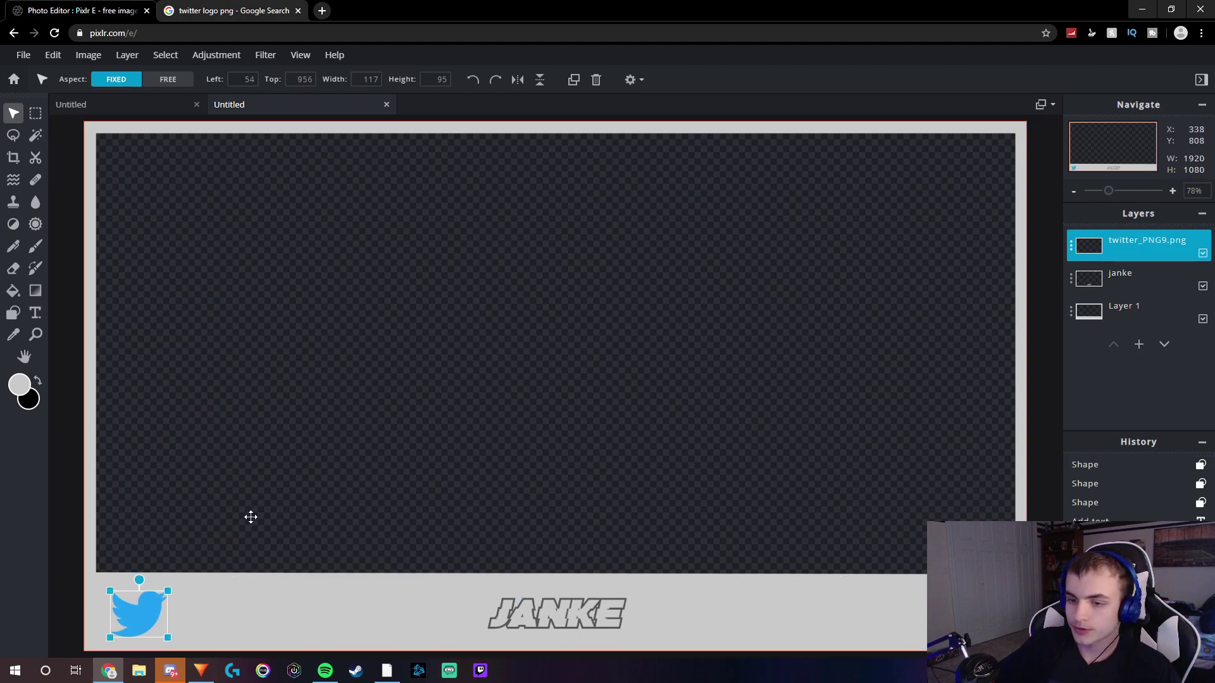
click(272, 510)
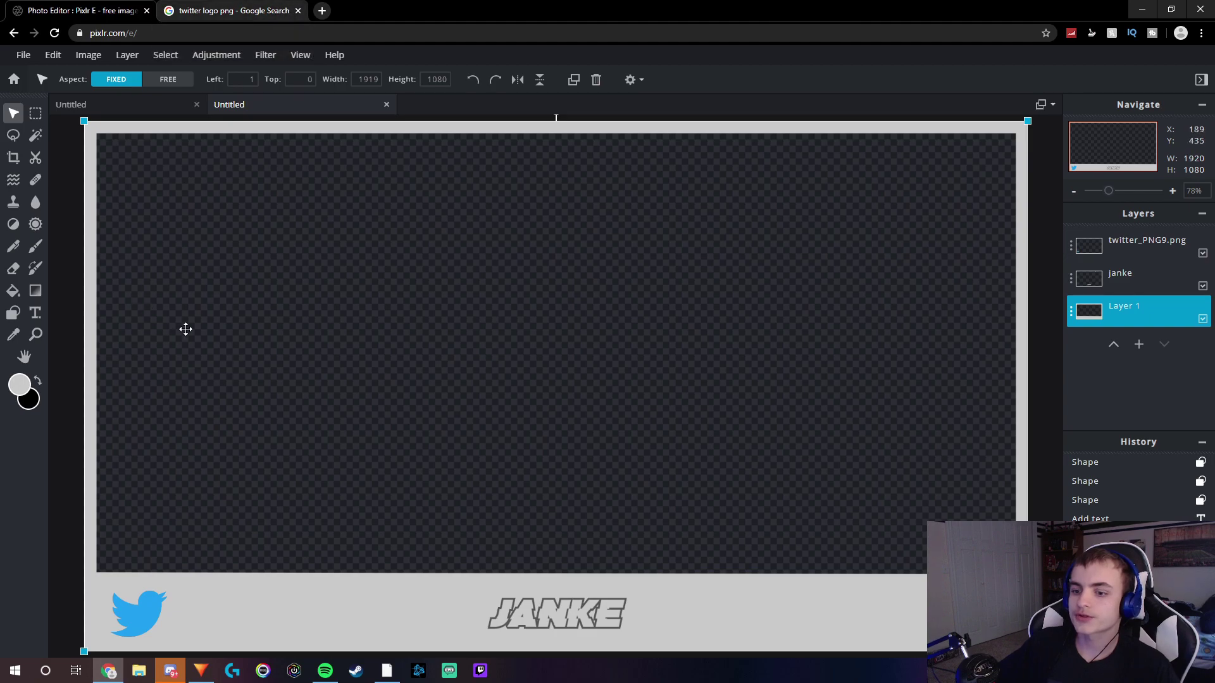
Search Google Images for 'christmas lights png'.
click(272, 11)
click(268, 33)
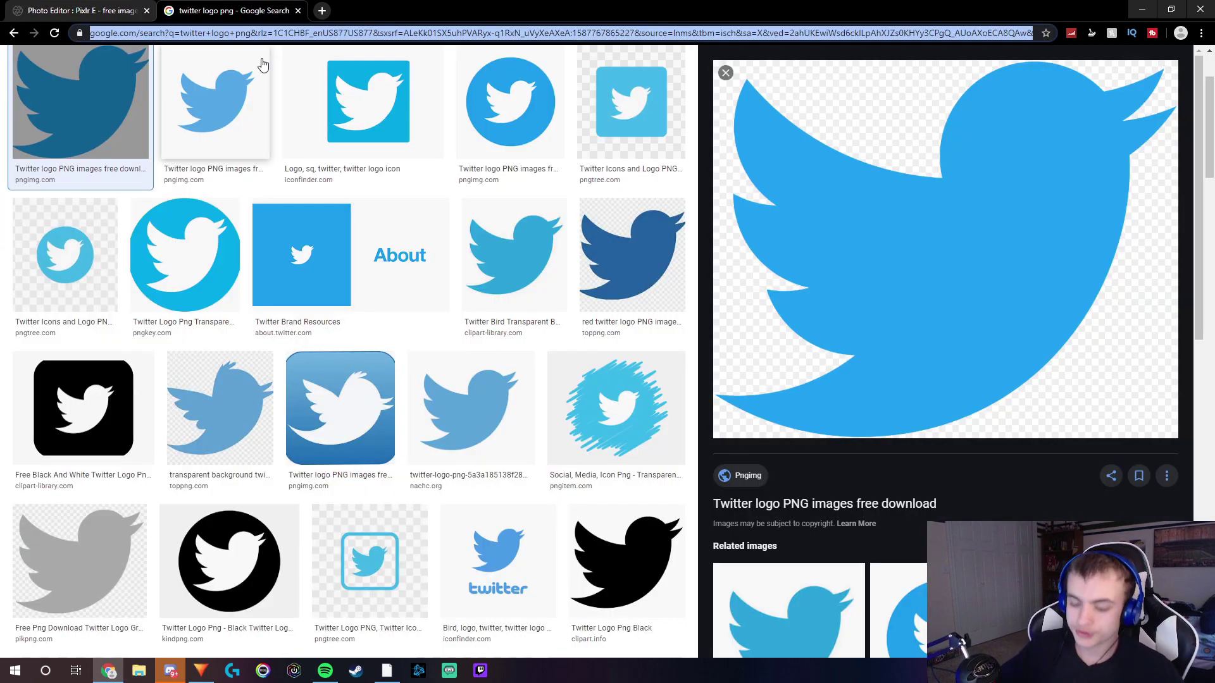
text(chr)
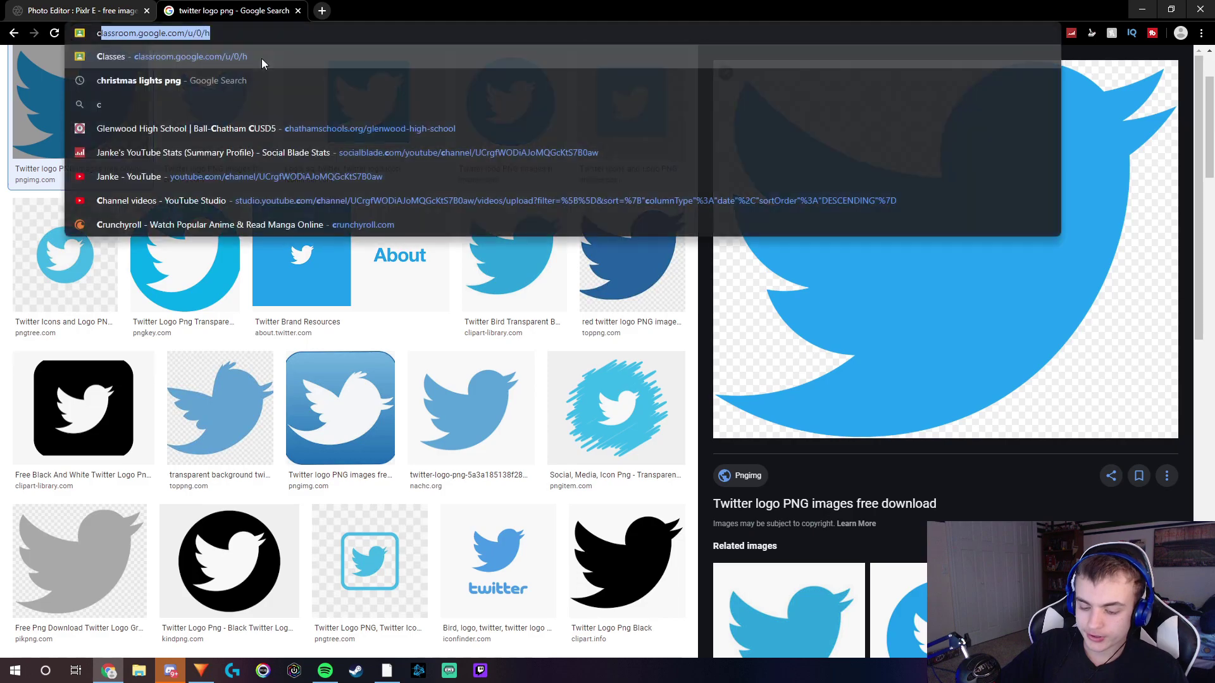
click(176, 57)
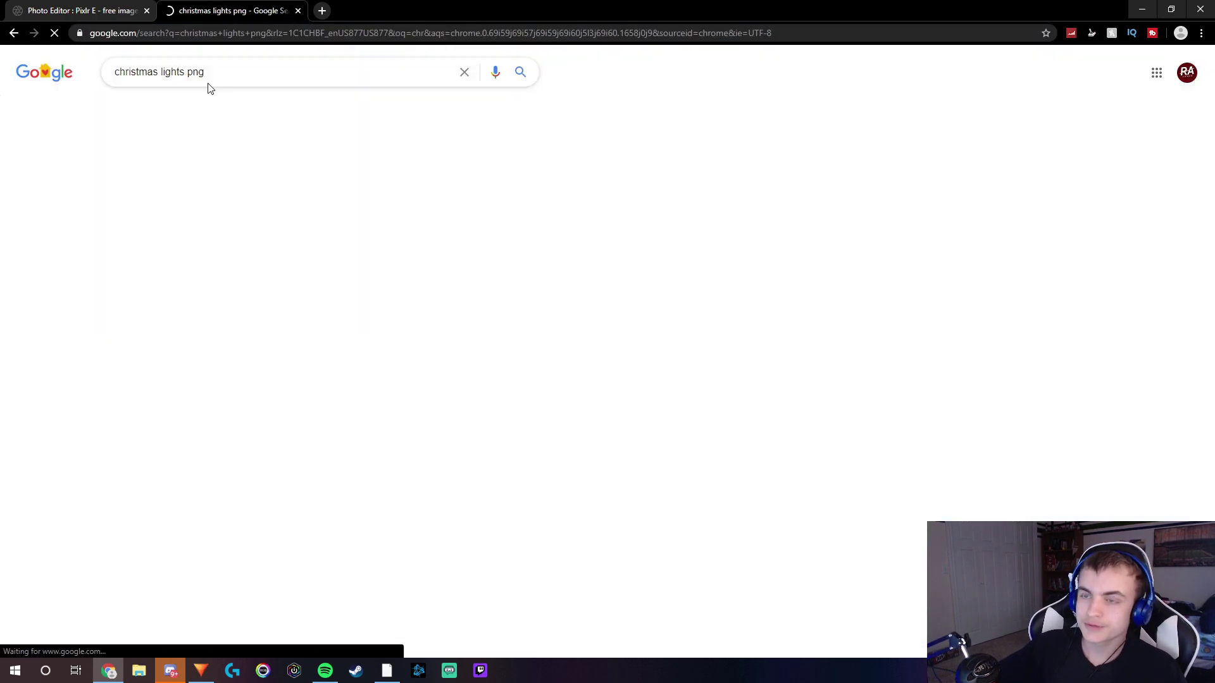
click(181, 108)
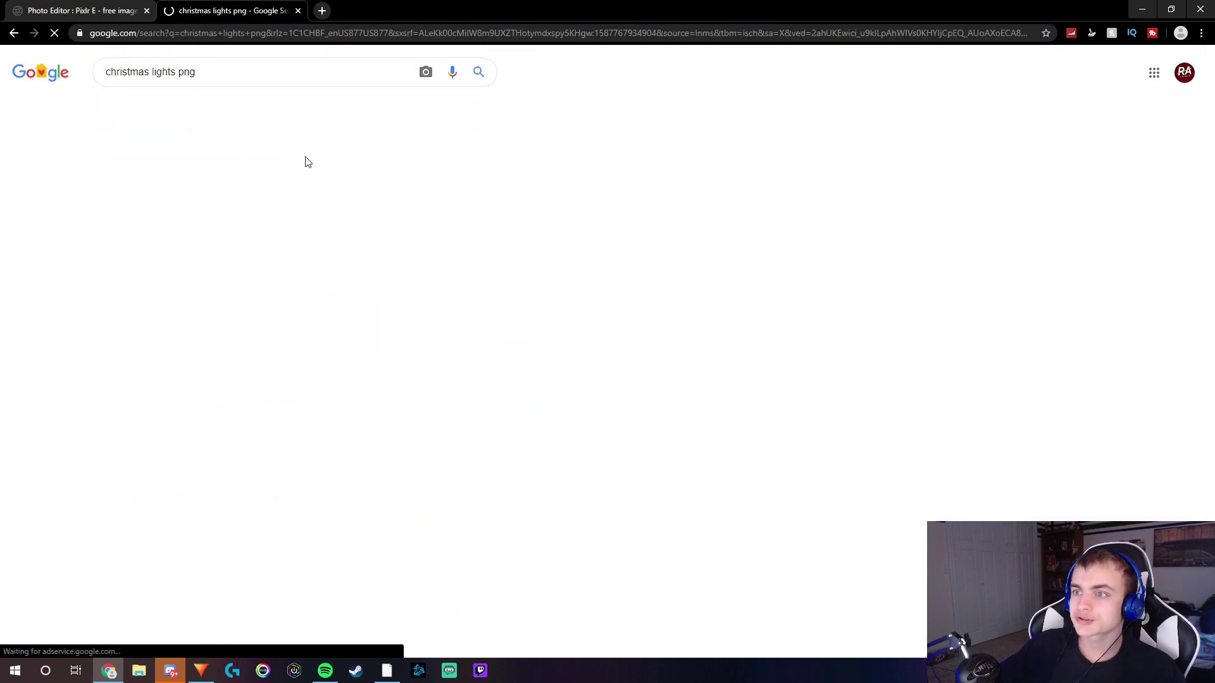
Copy the ya-webdesign Christmas lights image address and return to Pixlr E.
click(657, 222)
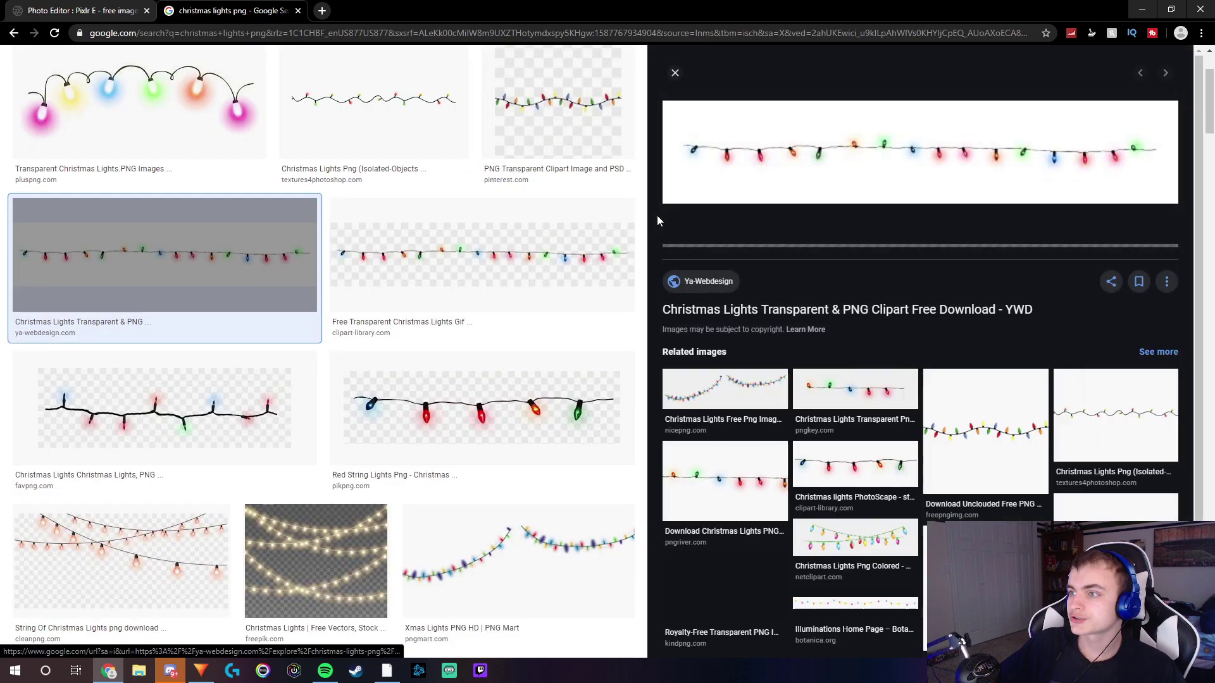
right_click(796, 158)
click(859, 303)
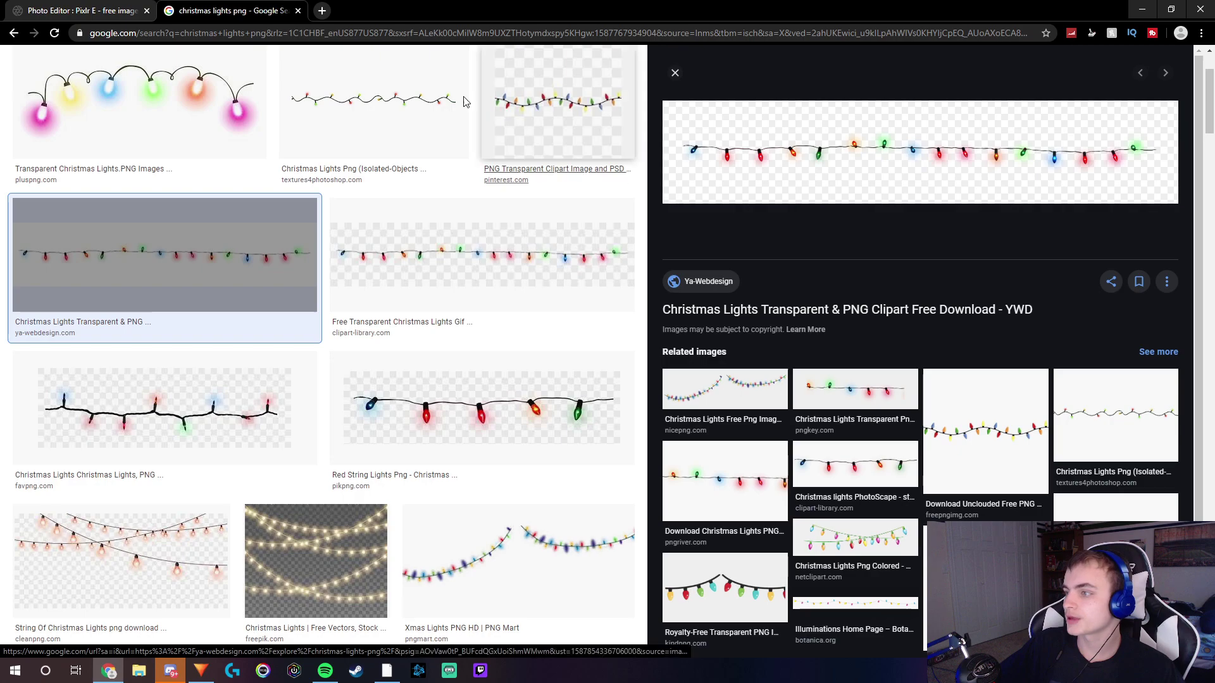
click(82, 11)
Load the copied Christmas lights address as a new URL layer.
click(131, 58)
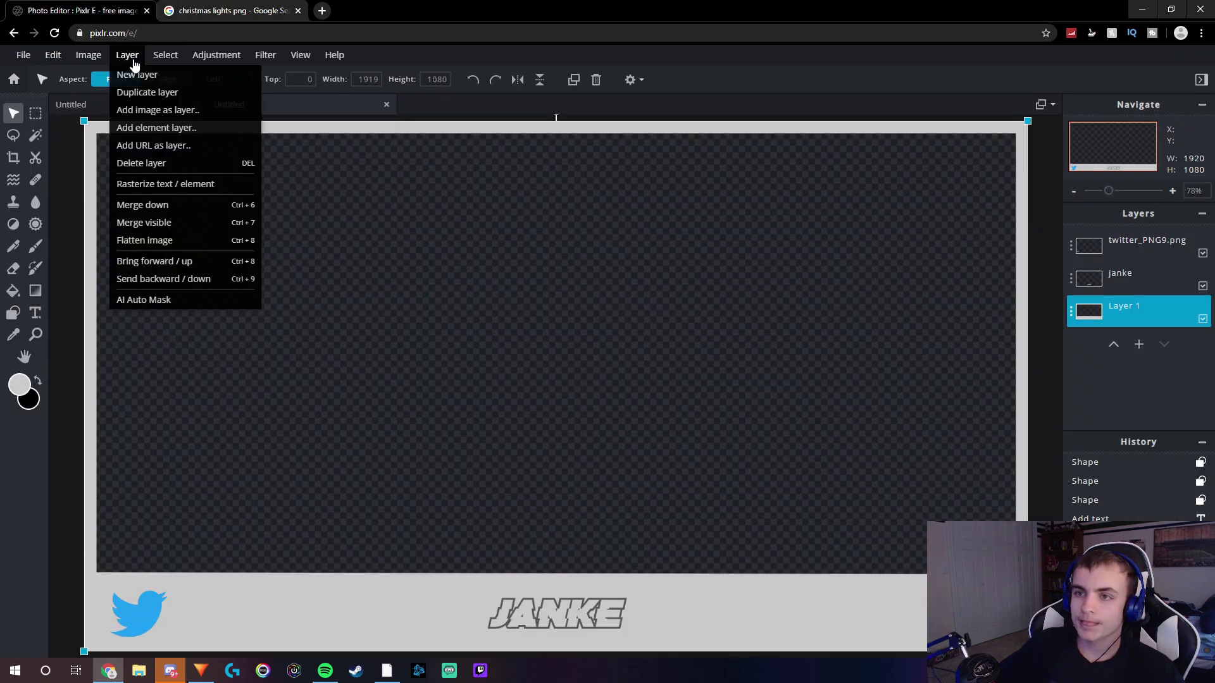
click(158, 144)
click(527, 355)
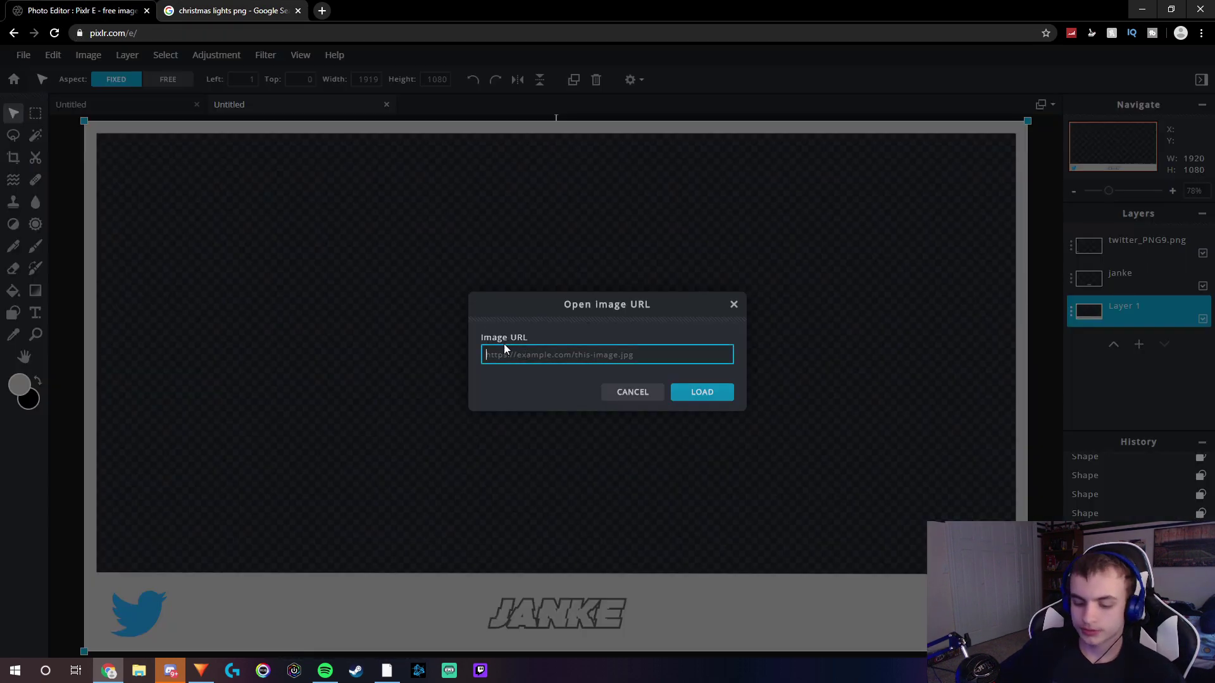
key(ctrl+v)
key(Return)
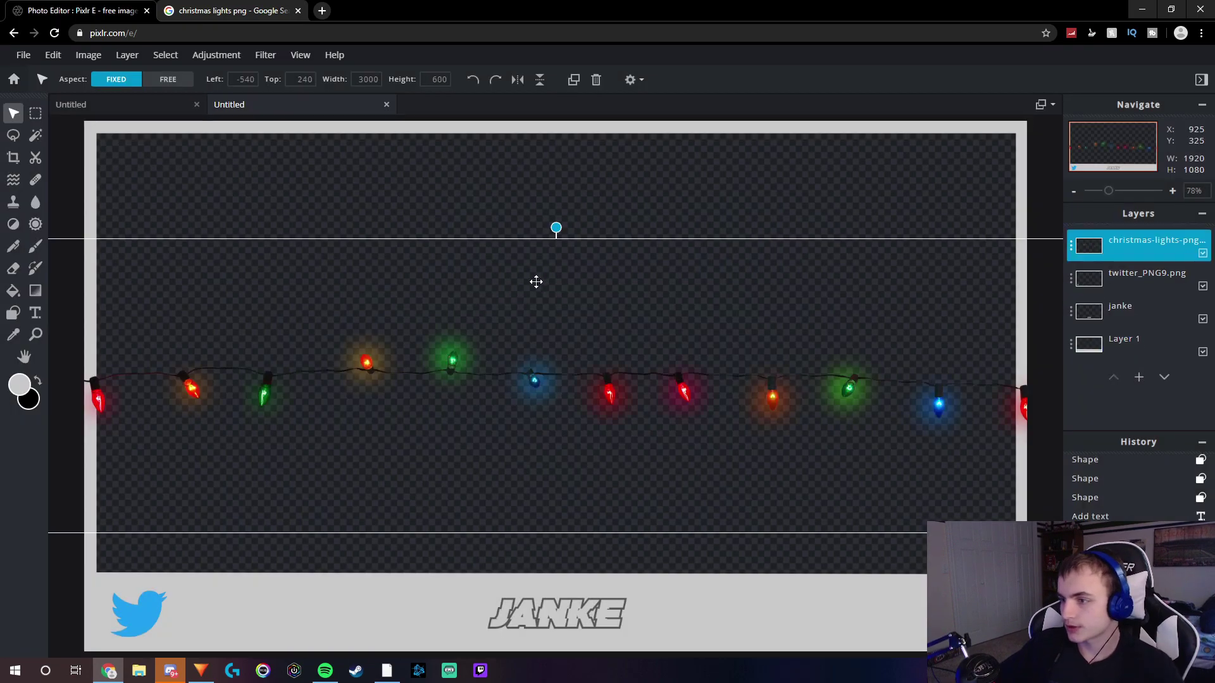
Scale the lights, rotate them vertical, and align them along the canvas's left edge.
drag(534, 279, 697, 319)
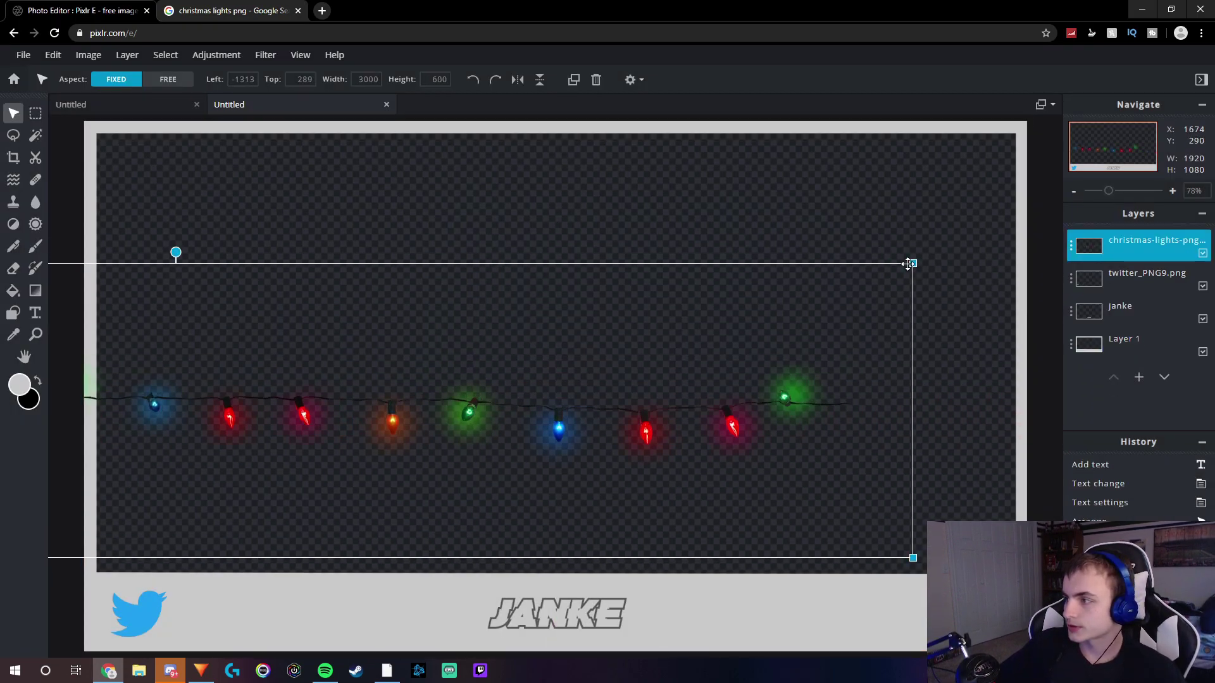
drag(913, 263, 947, 322)
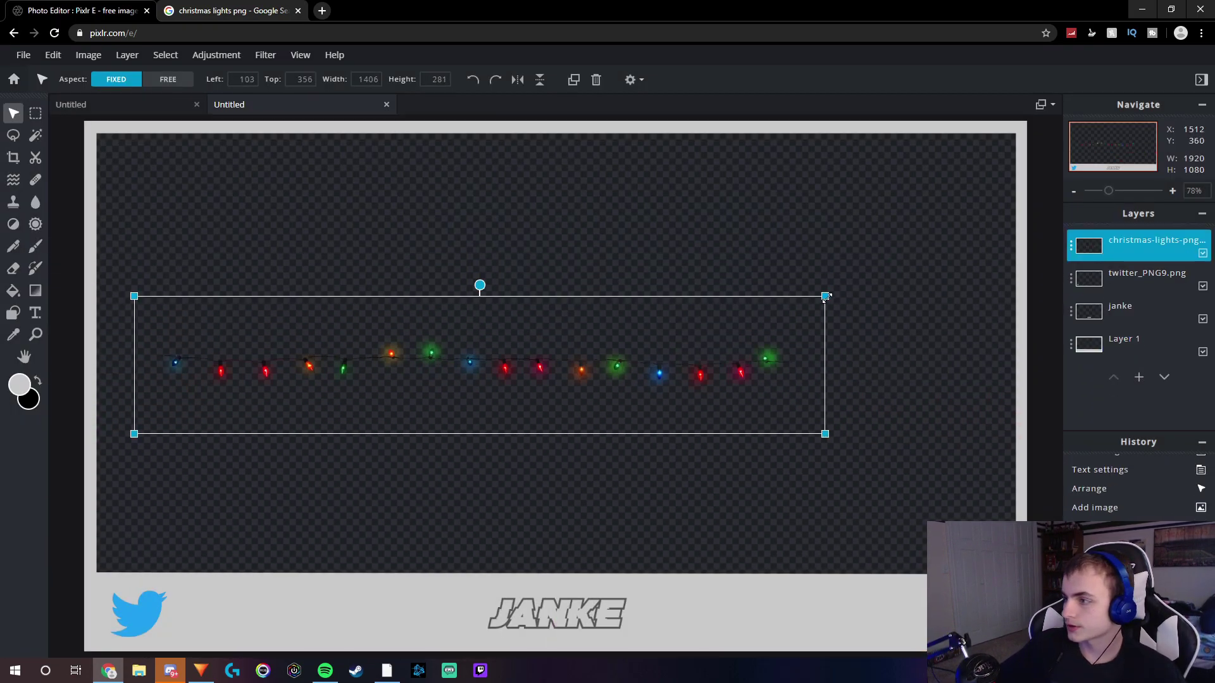
drag(825, 296, 437, 407)
drag(358, 413, 393, 415)
drag(318, 364, 190, 399)
drag(351, 259, 556, 125)
drag(342, 331, 111, 328)
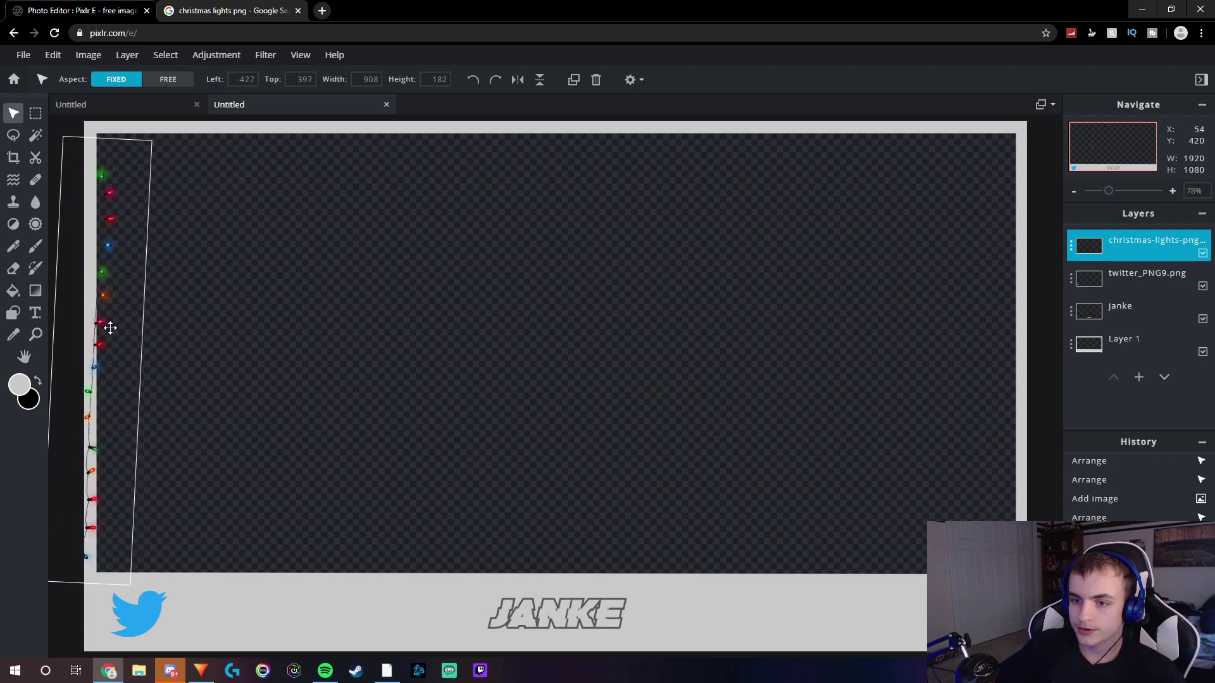
drag(101, 250, 172, 259)
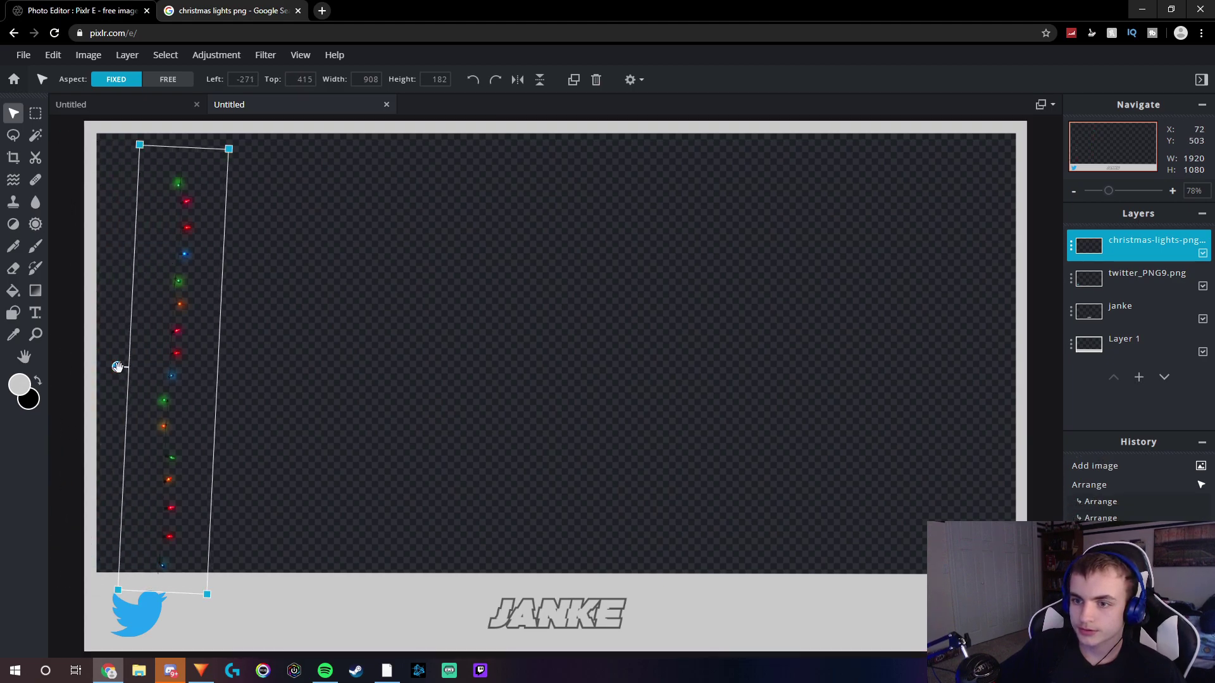
drag(117, 363, 85, 350)
click(463, 260)
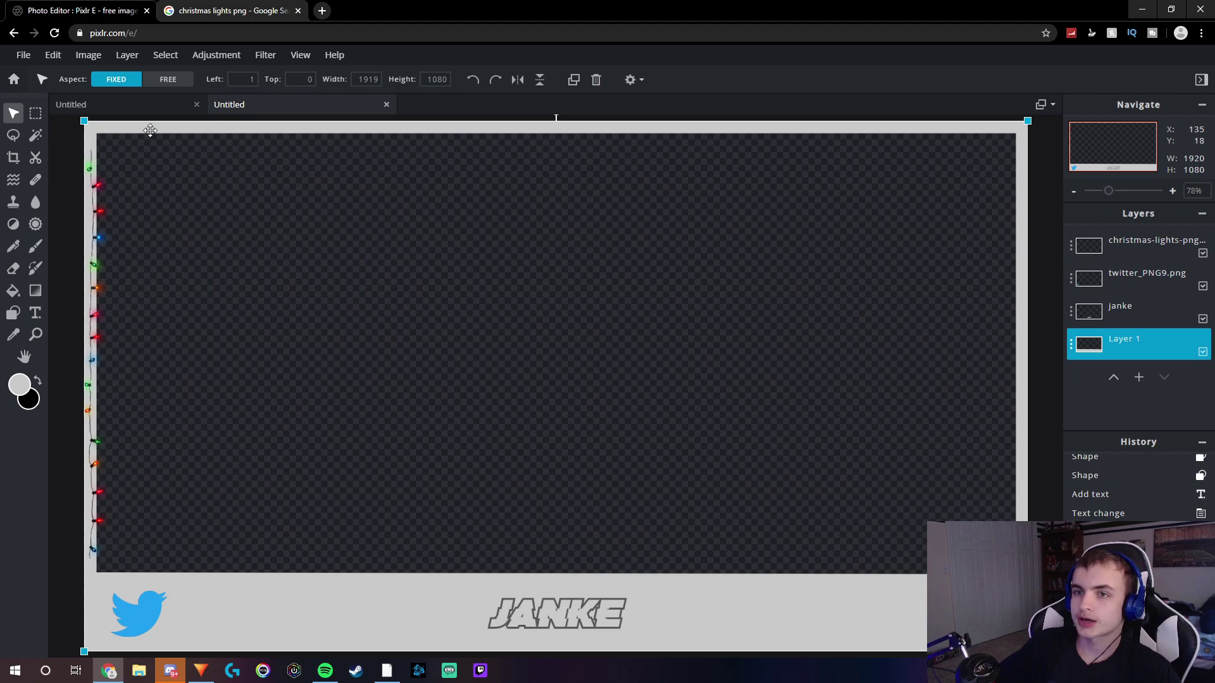
Create another new Full HD 1920×1080 image.
click(25, 57)
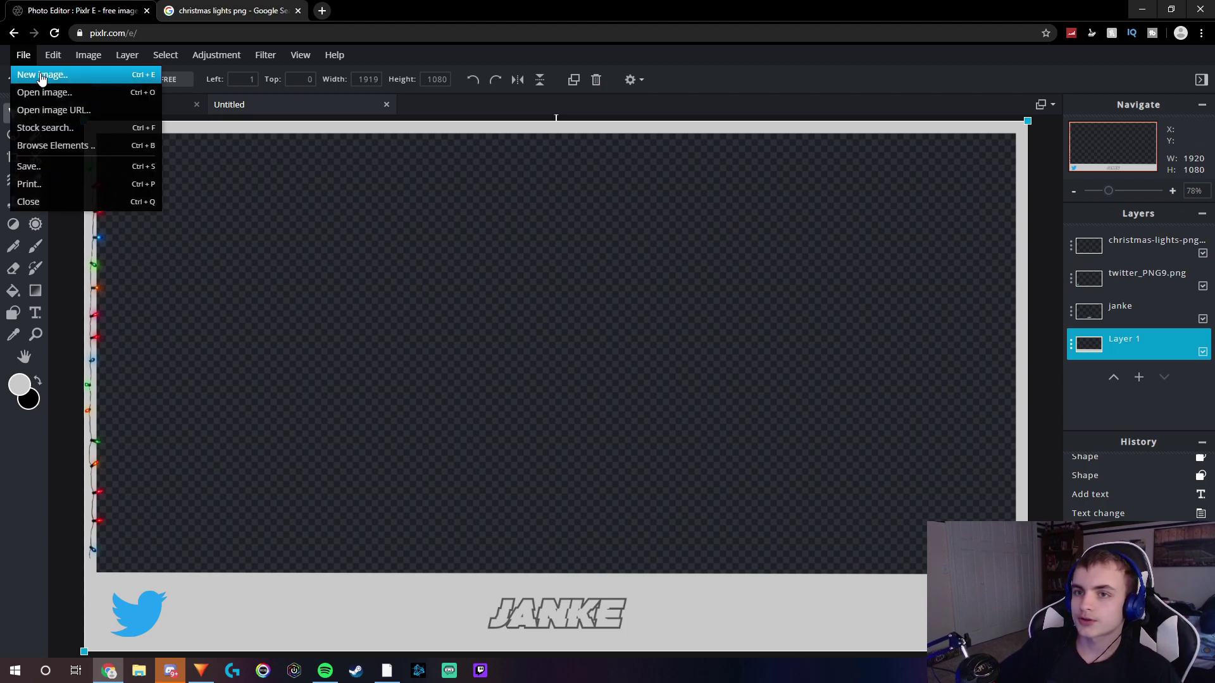
click(41, 76)
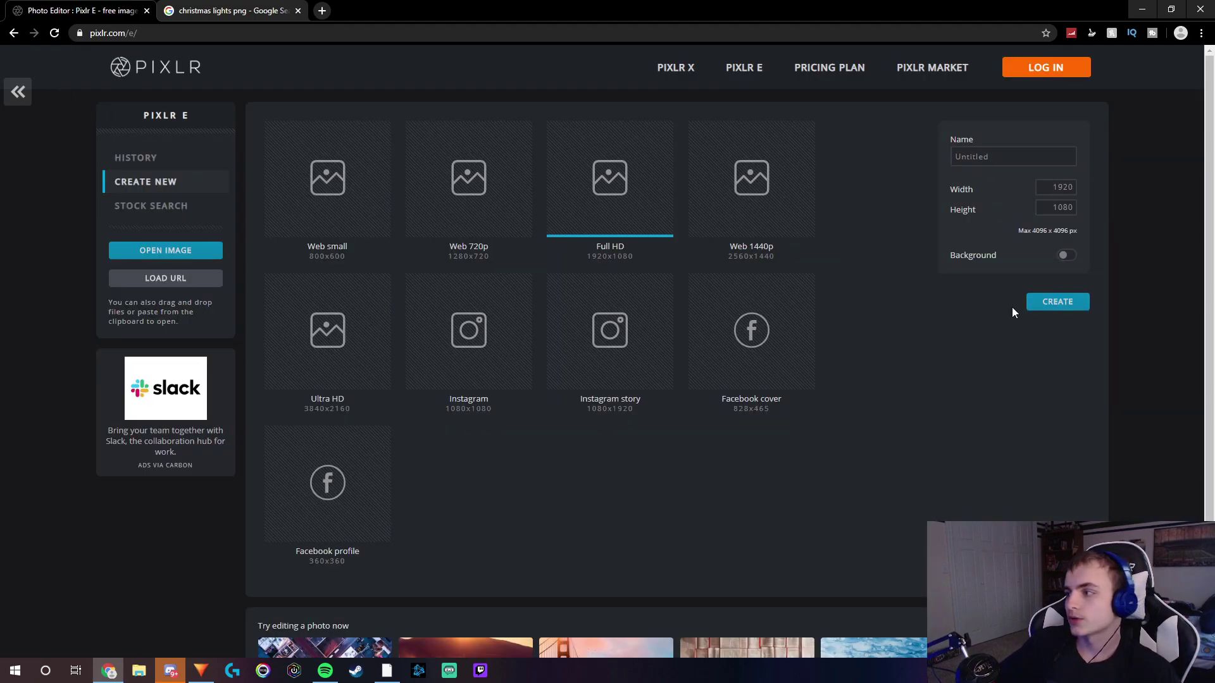
click(1055, 303)
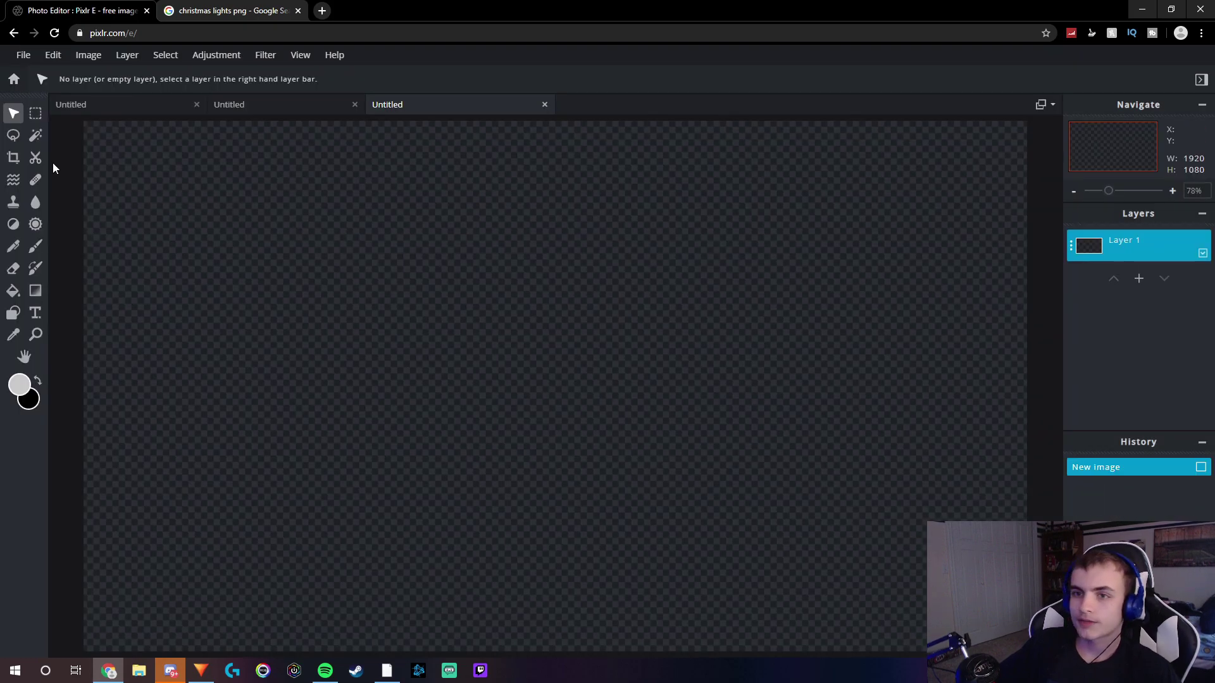
Draw a light-grey trapezoid banner along the top edge with line shapes.
click(14, 314)
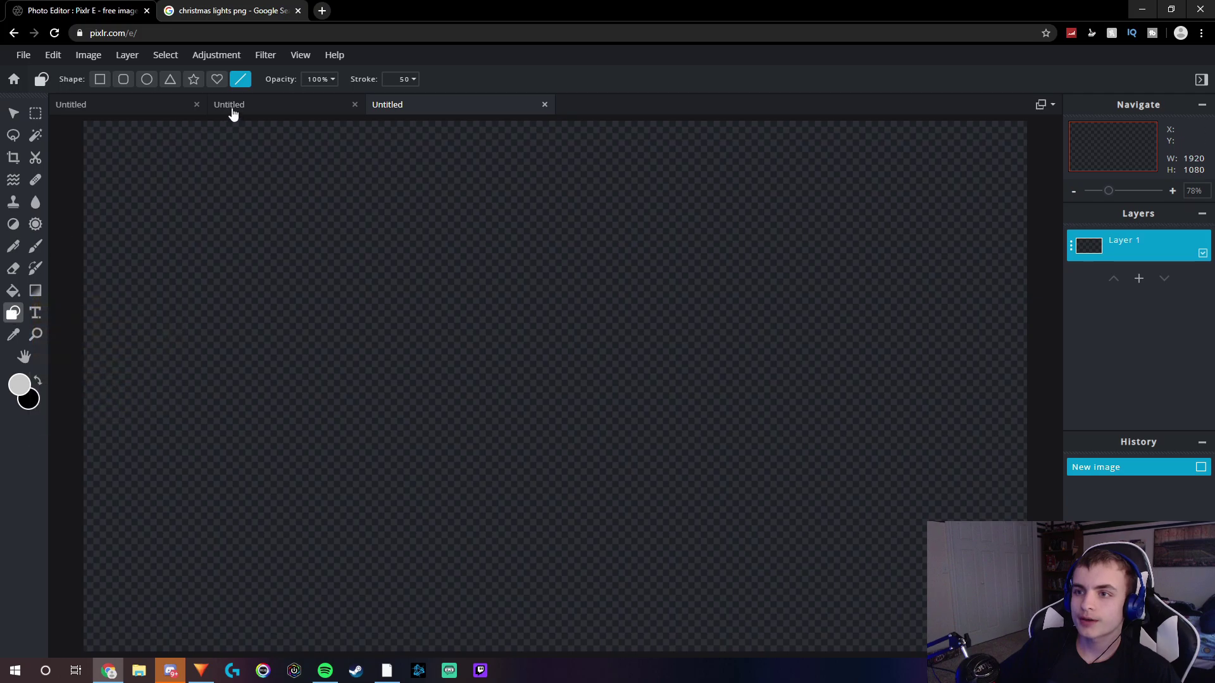
scroll(243, 182, down, 1)
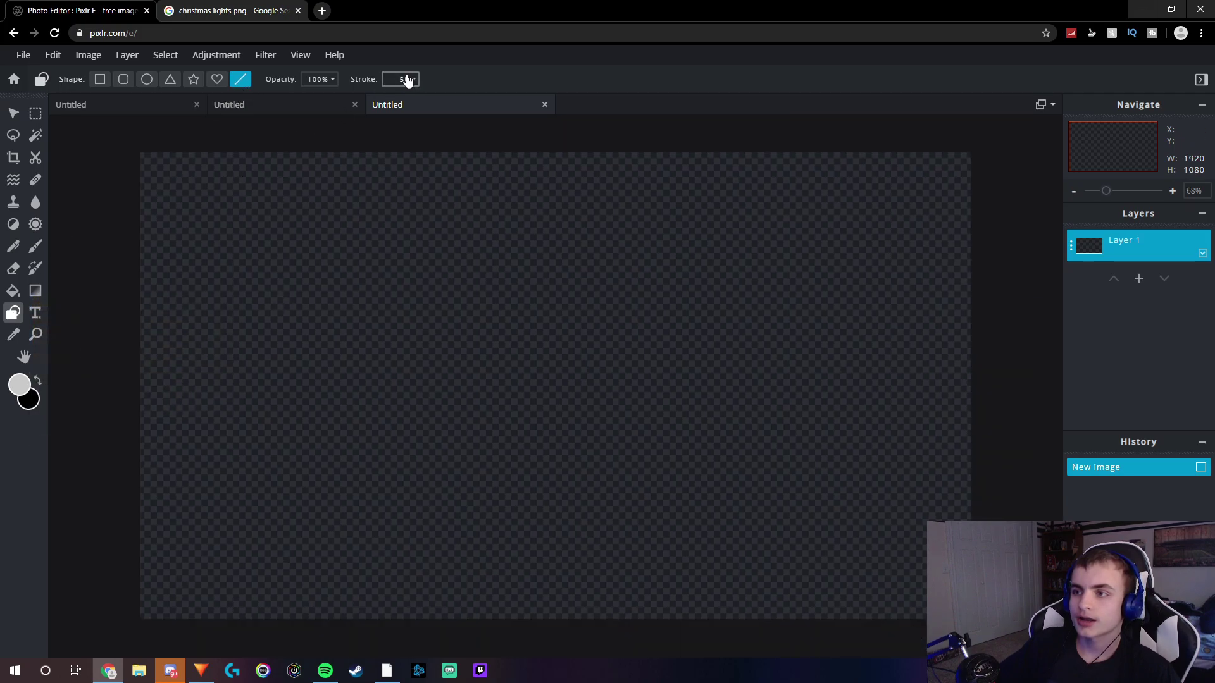
drag(326, 137, 759, 143)
key(ctrl+z)
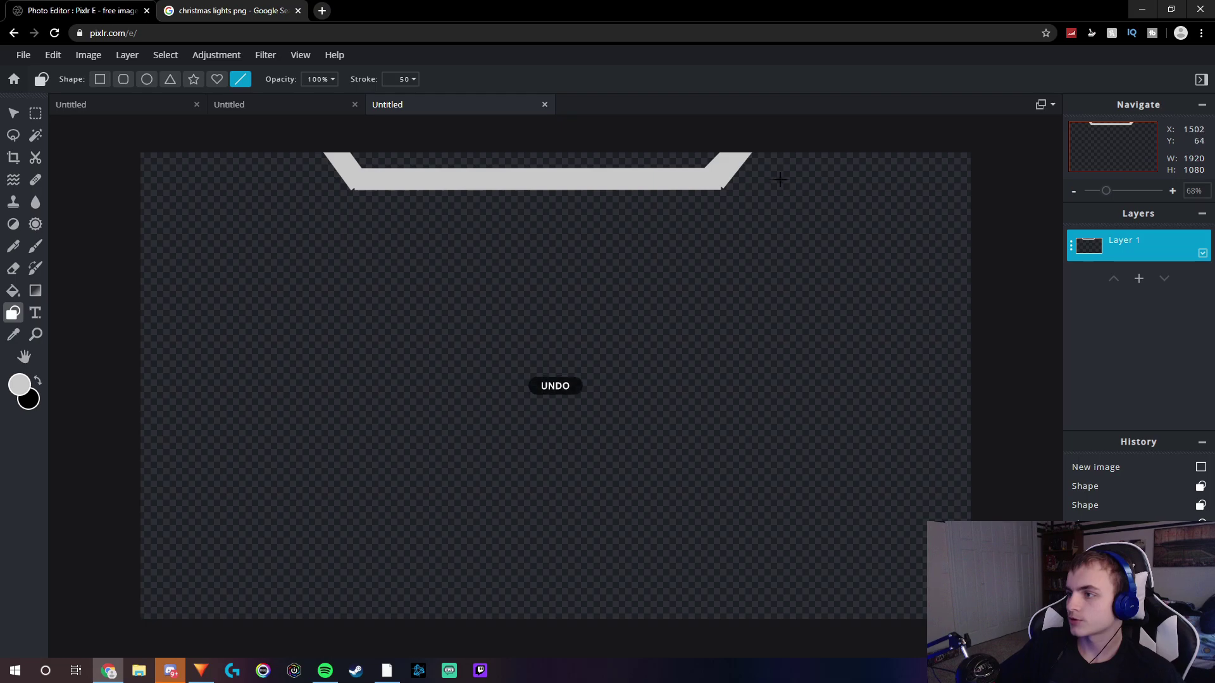
drag(361, 164, 722, 159)
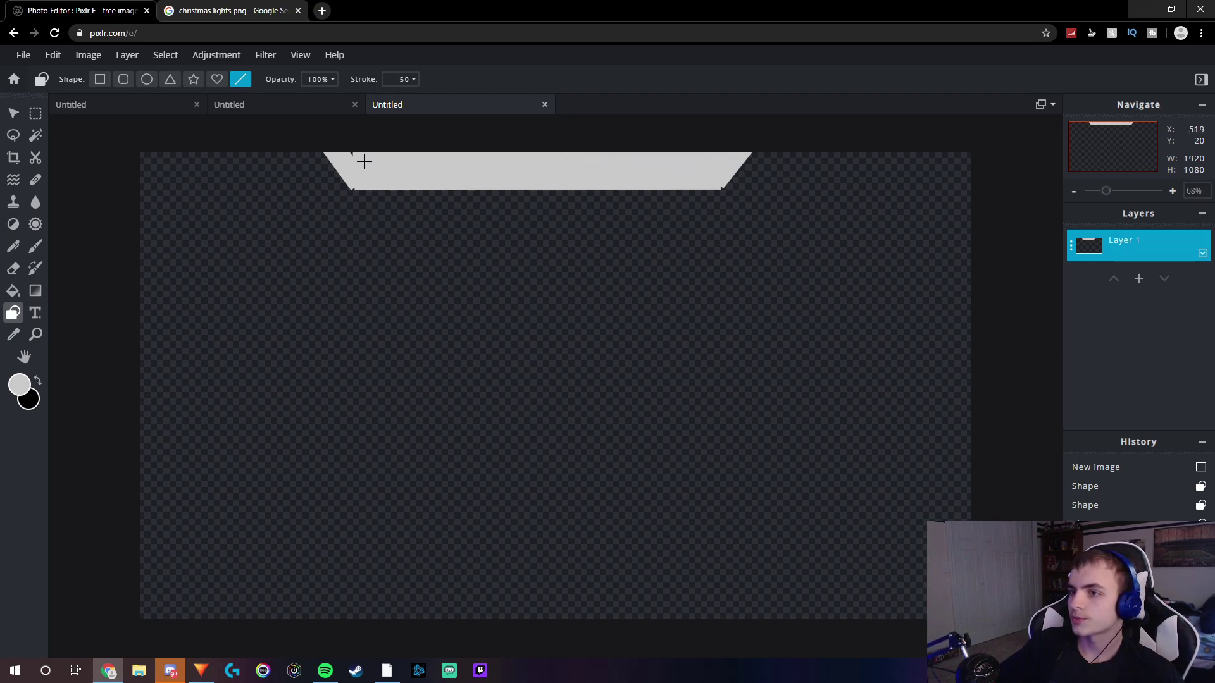
scroll(396, 163, up, 3)
scroll(382, 149, down, 2)
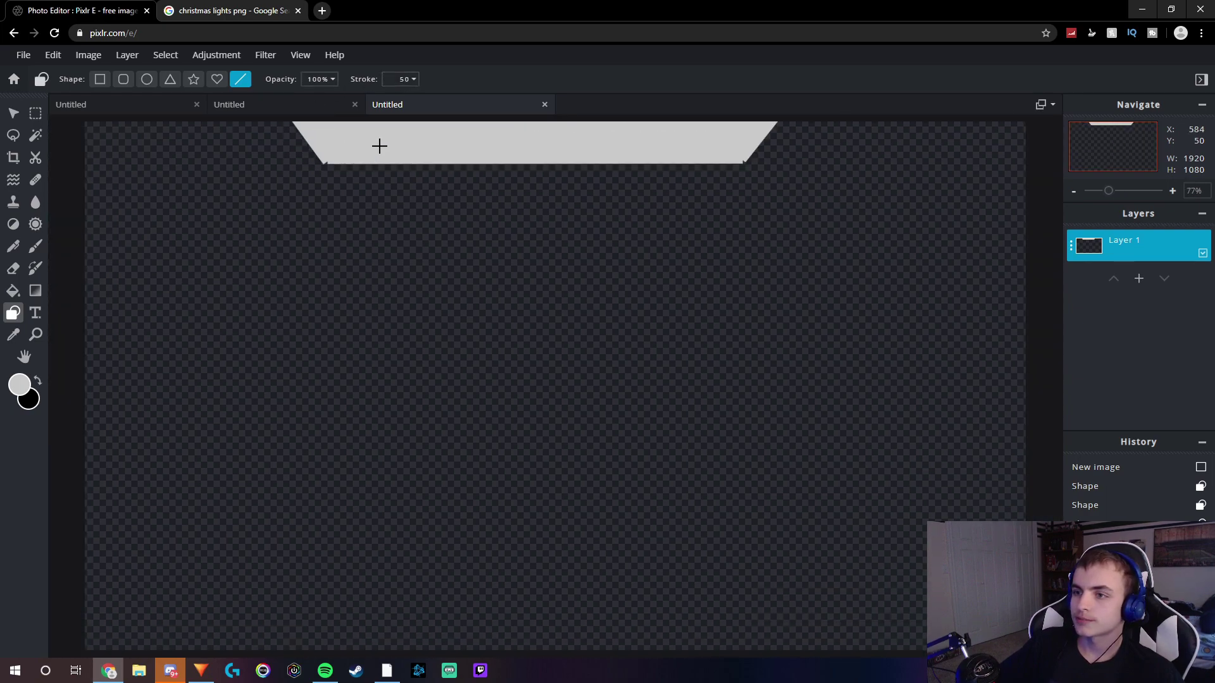
drag(323, 148, 323, 152)
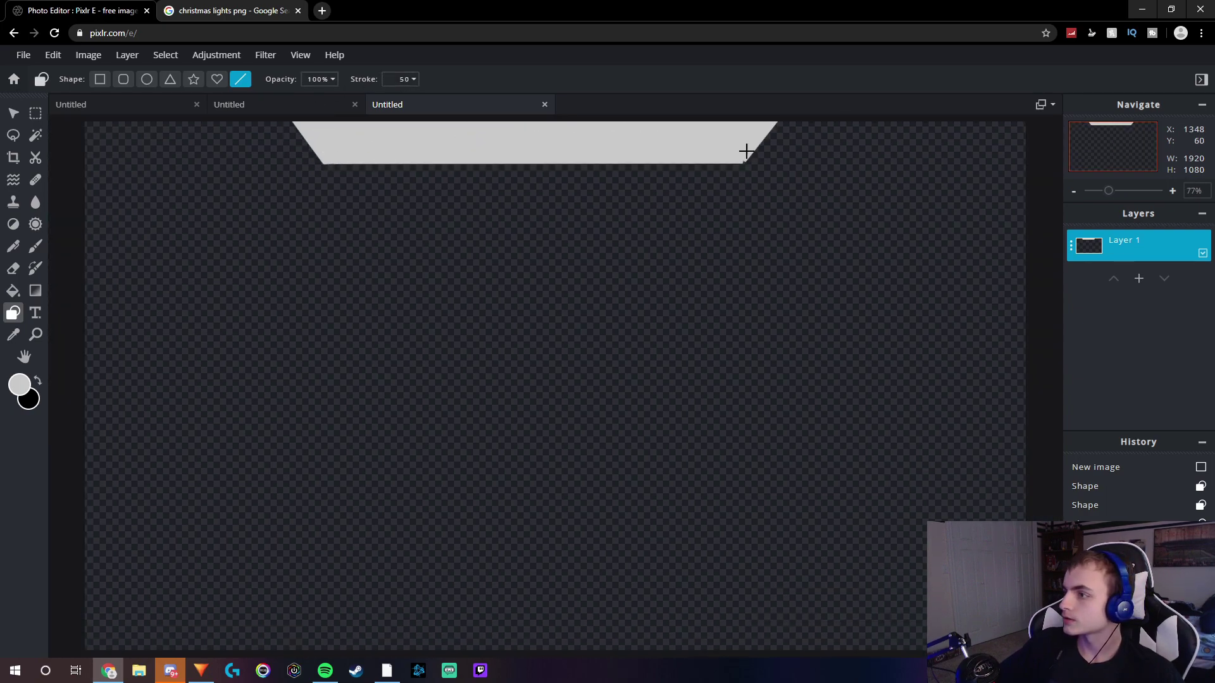
scroll(632, 189, down, 3)
scroll(624, 199, up, 3)
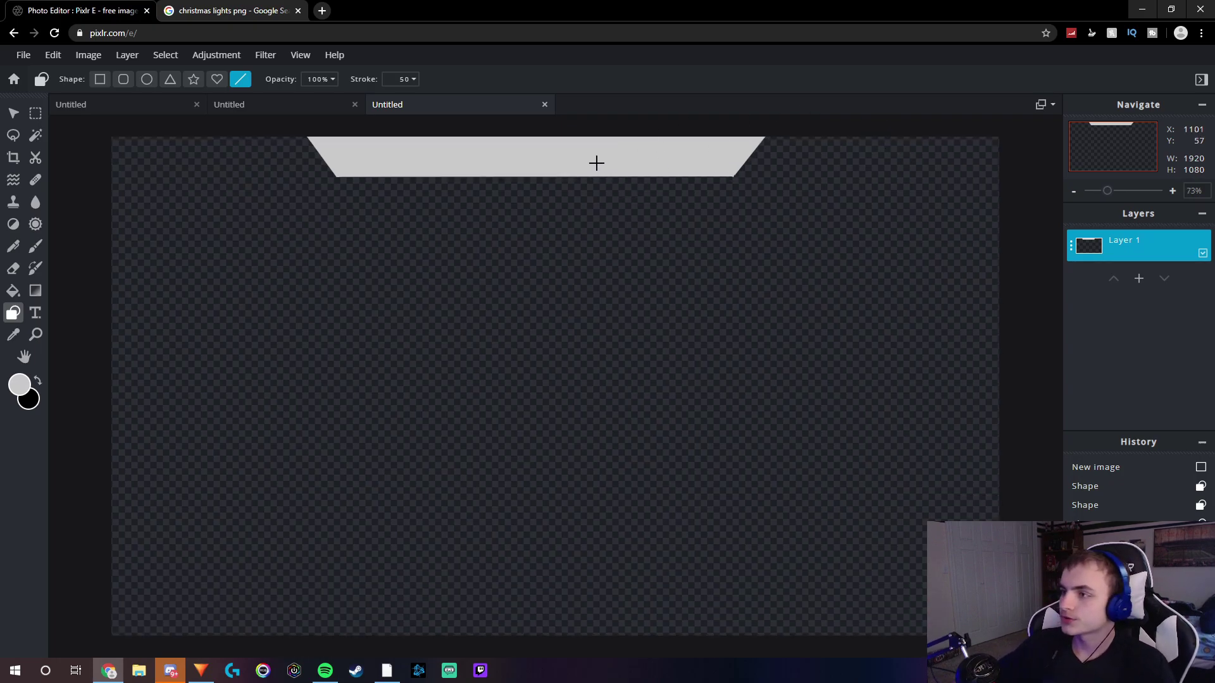
Centre the grey banner horizontally on the canvas.
click(14, 114)
drag(478, 164, 498, 163)
click(768, 125)
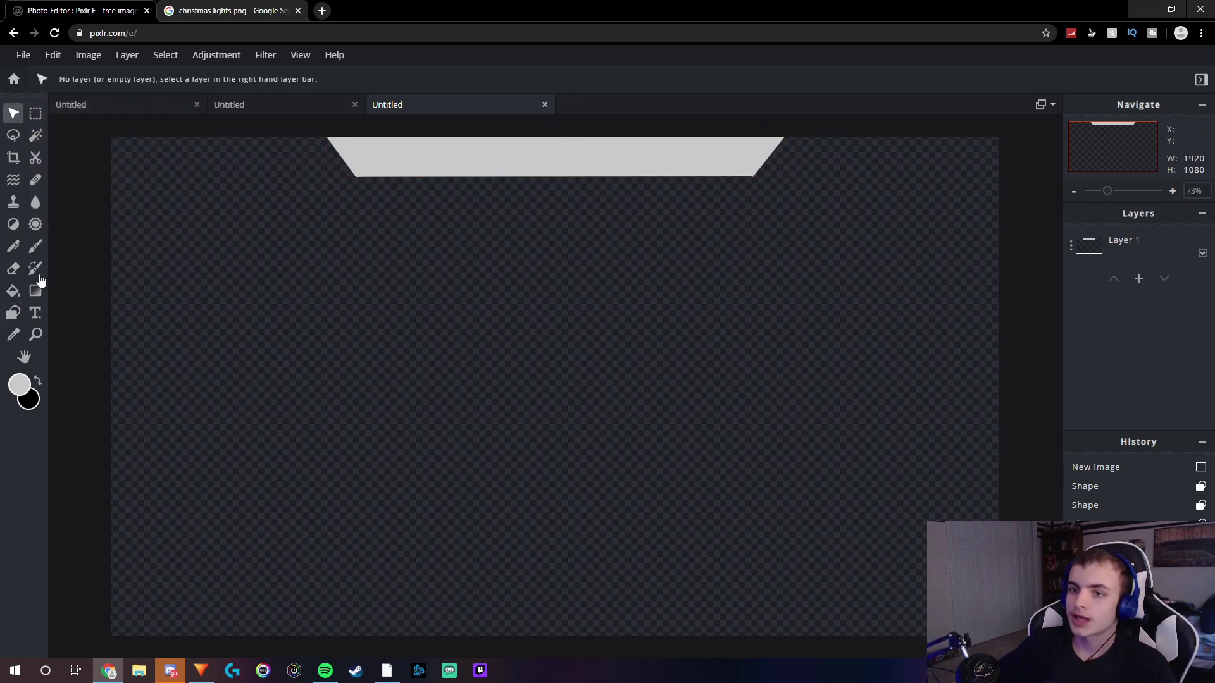
Add a new text layer reading JANKE.
click(36, 312)
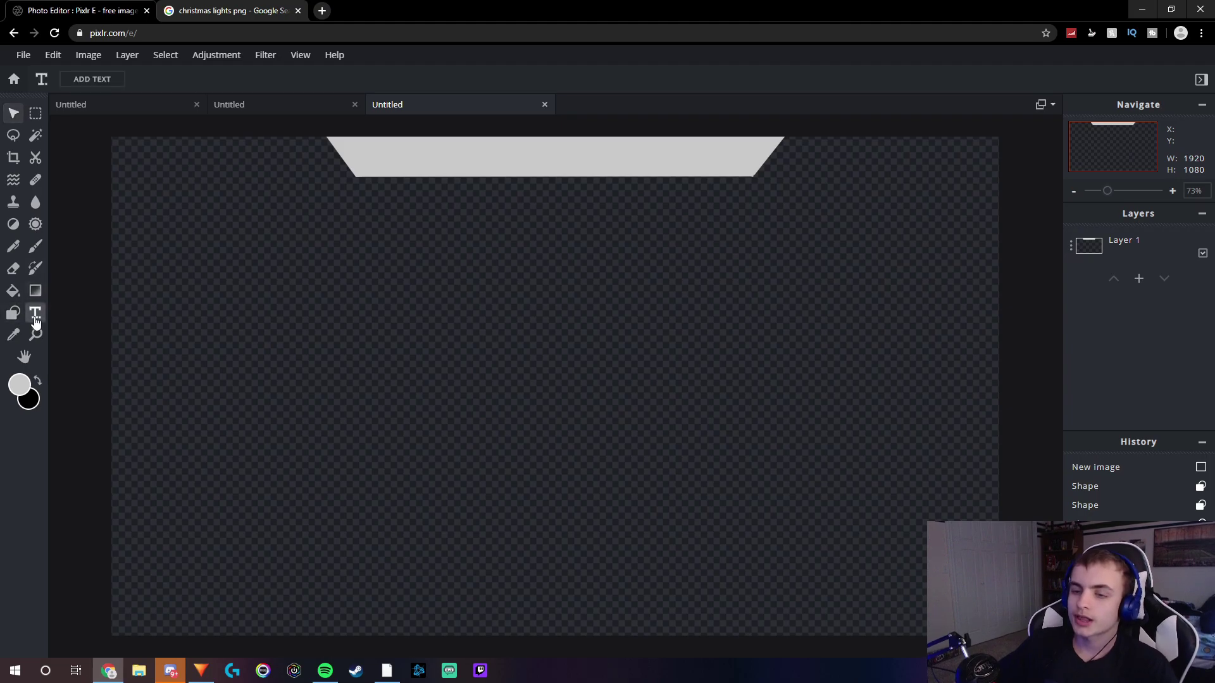
click(466, 282)
click(702, 388)
text(J)
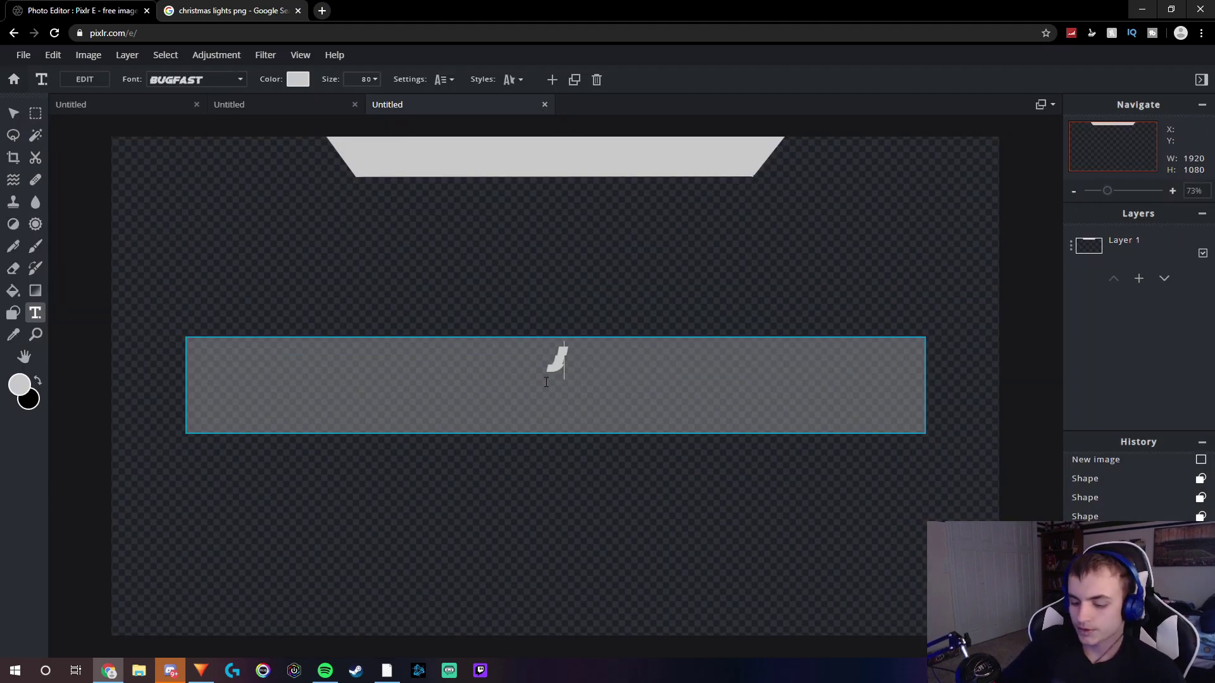
text(ANKE)
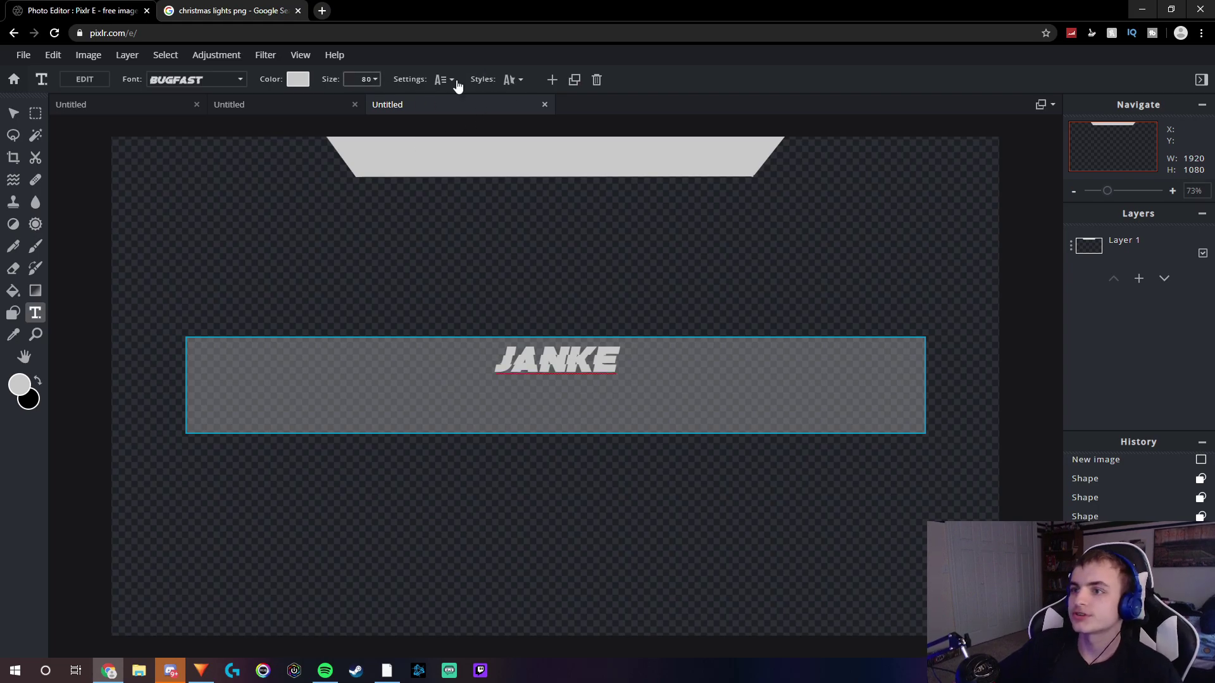
Outline the JANKE text and move it onto the top banner.
click(512, 79)
click(513, 170)
click(618, 291)
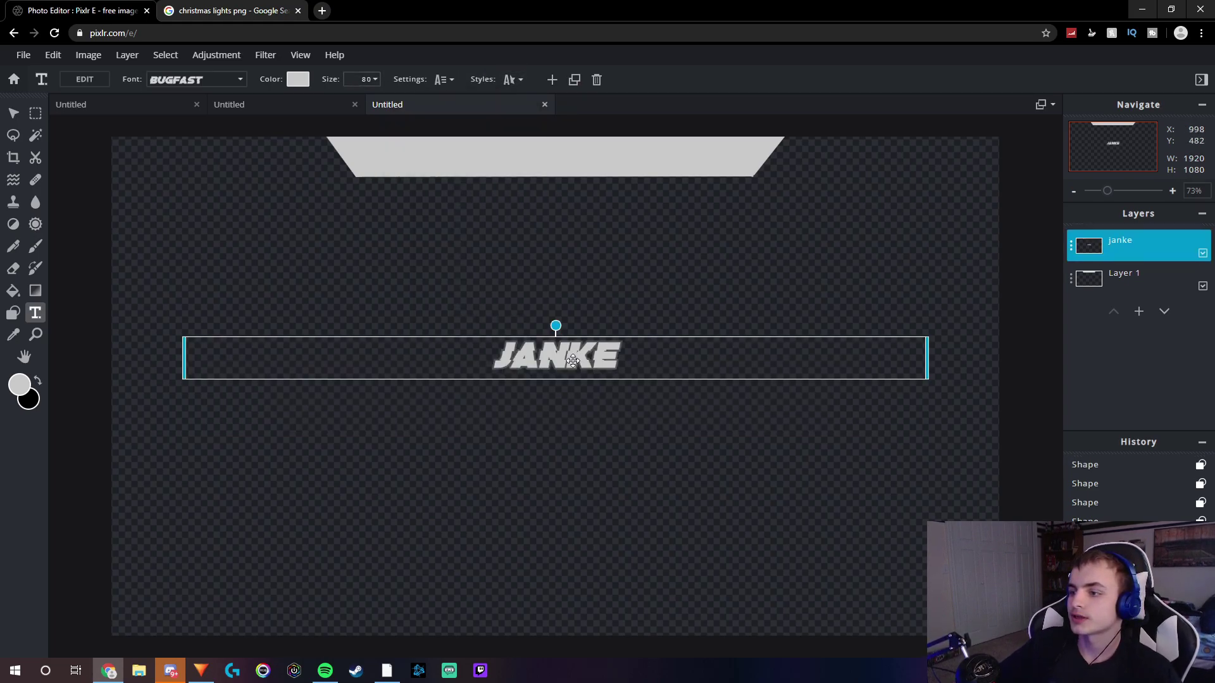
drag(573, 359, 572, 159)
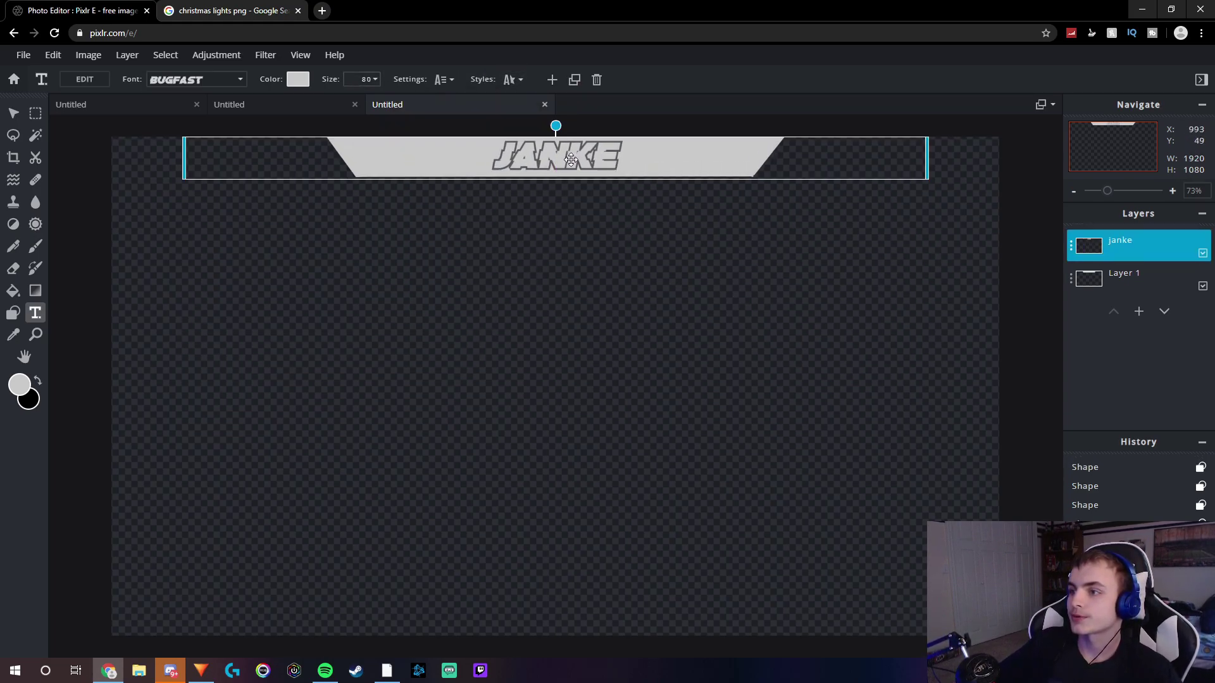
key(Escape)
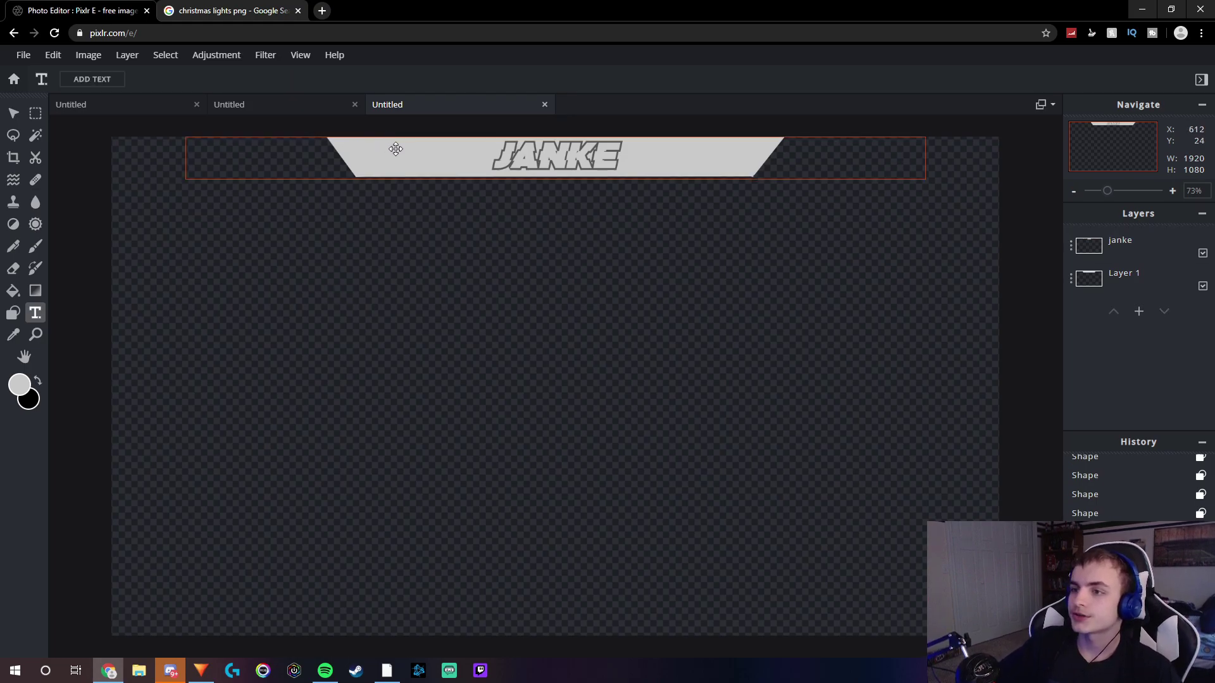